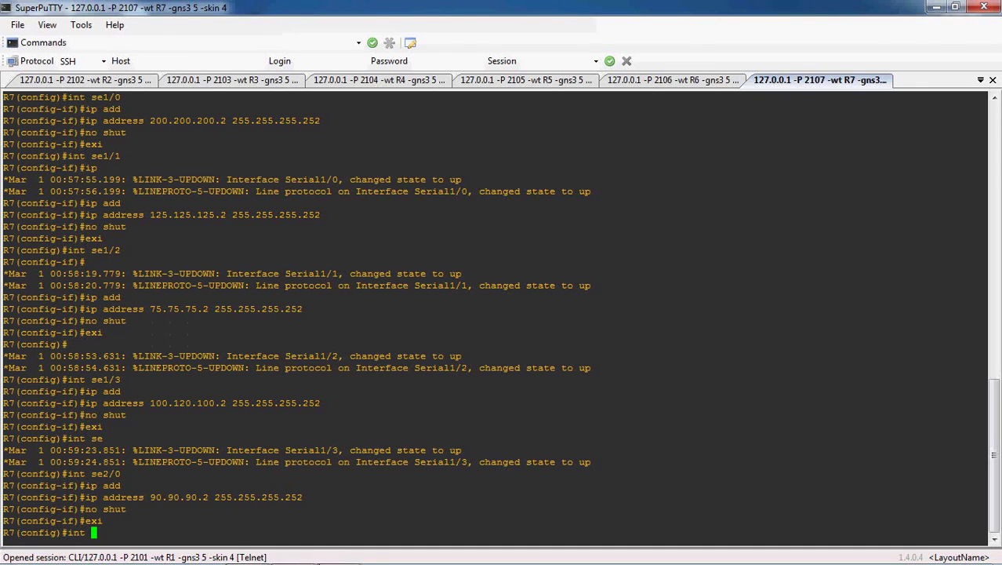
# Step: Enter configuration mode for R7's FastEthernet0/0 interface
pyautogui.click(292, 557)
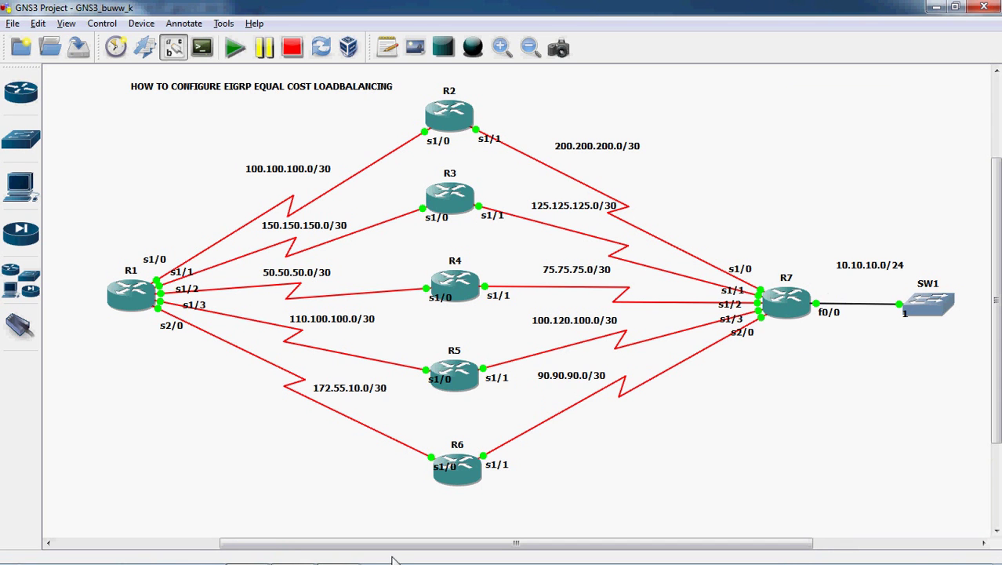
pyautogui.click(338, 552)
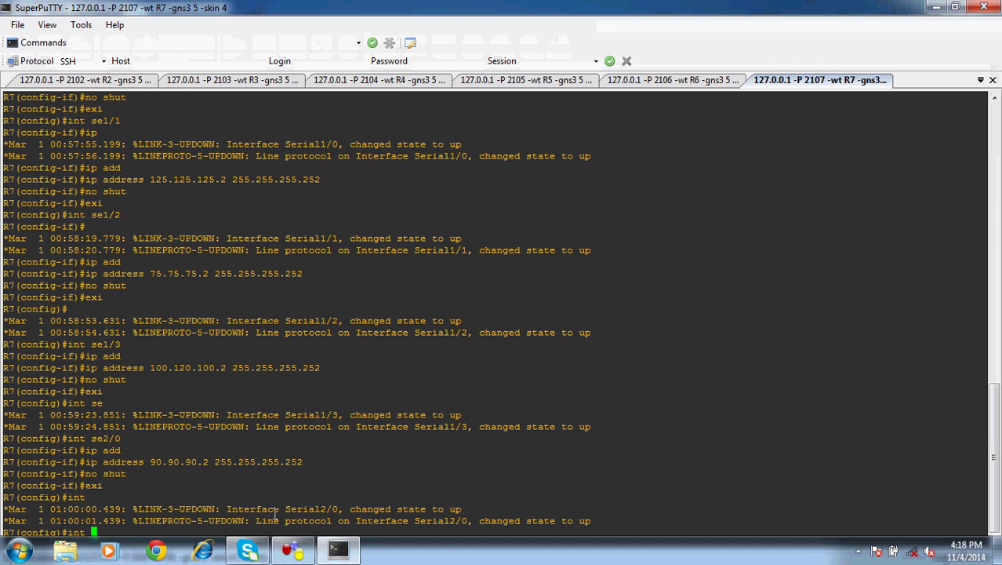
pyautogui.write('fa0/0')
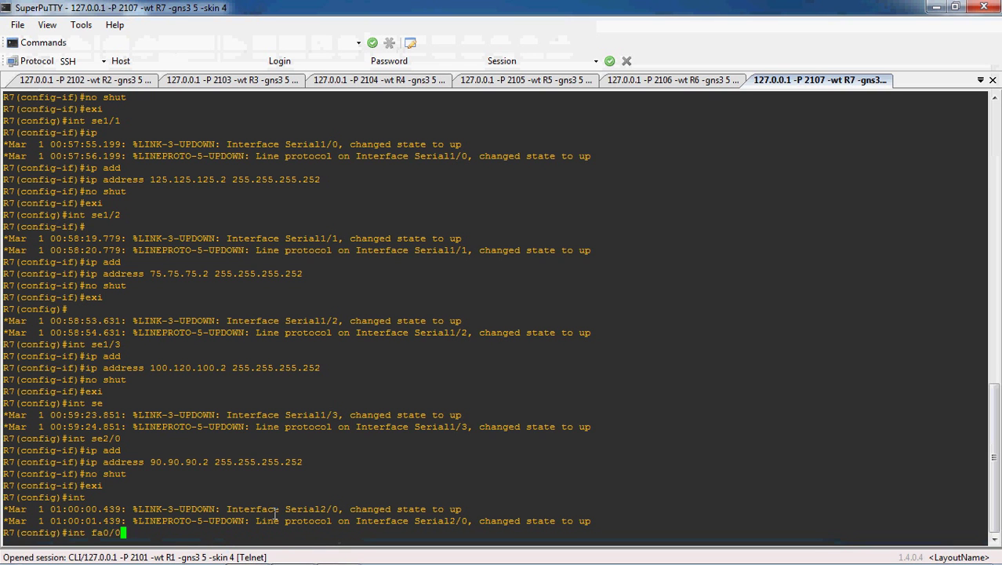
pyautogui.press('Return')
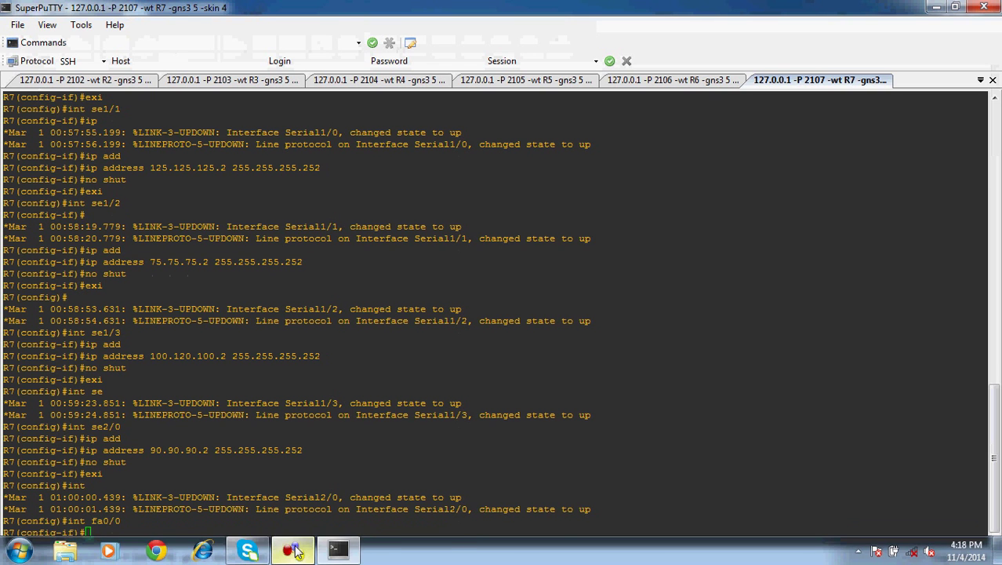
# Step: Assign FastEthernet0/0 the address 10.10.10.1 with mask 255.255.255.0
pyautogui.click(291, 552)
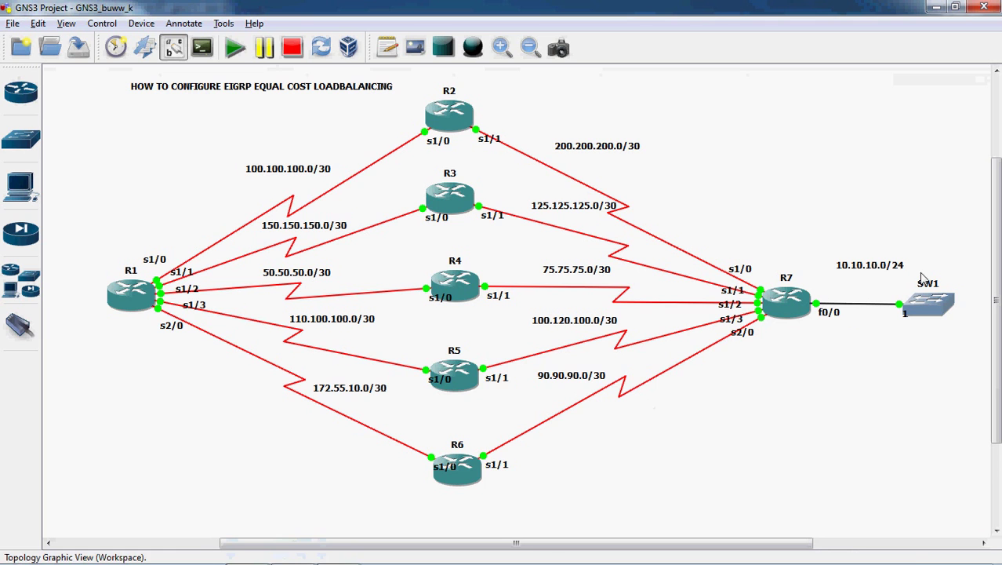
pyautogui.click(342, 552)
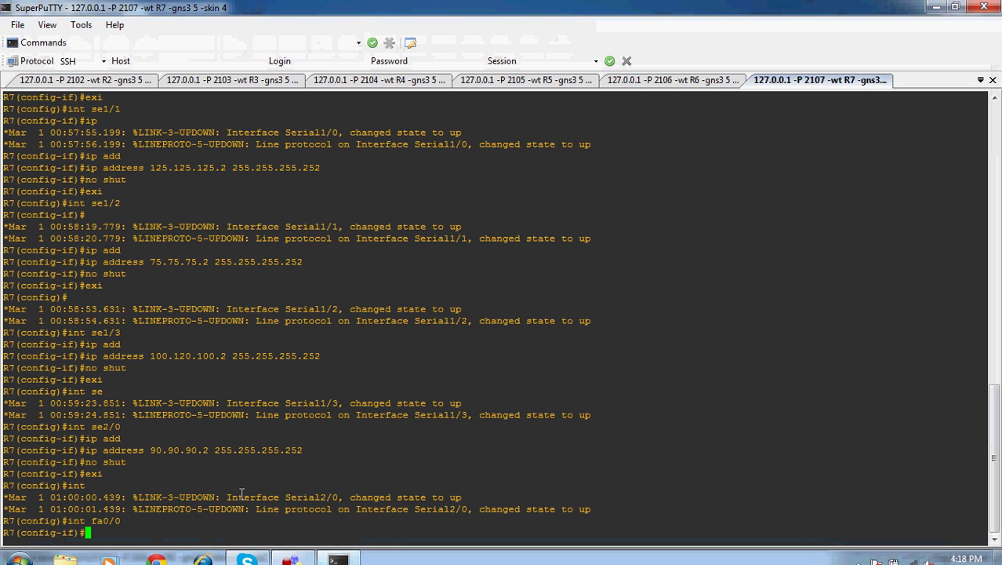
pyautogui.write('ip add')
pyautogui.press('Tab')
pyautogui.write('10.10.10.1 255.255.255.0')
pyautogui.press('Return')
# Step: Bring FastEthernet0/0 up with no shut and leave interface configuration
pyautogui.write('no shut')
pyautogui.press('Return')
pyautogui.write('exi')
pyautogui.press('Return')
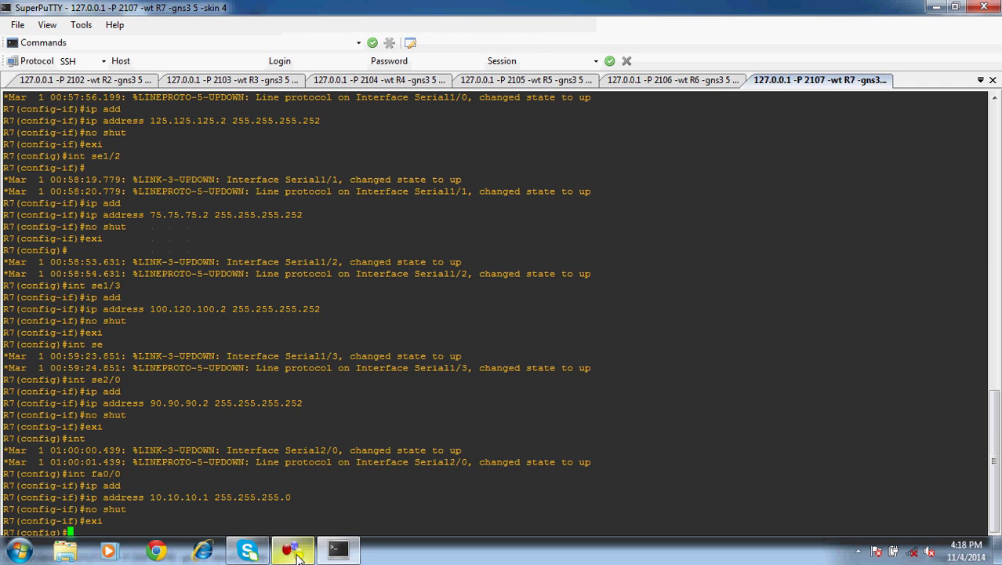
pyautogui.click(295, 554)
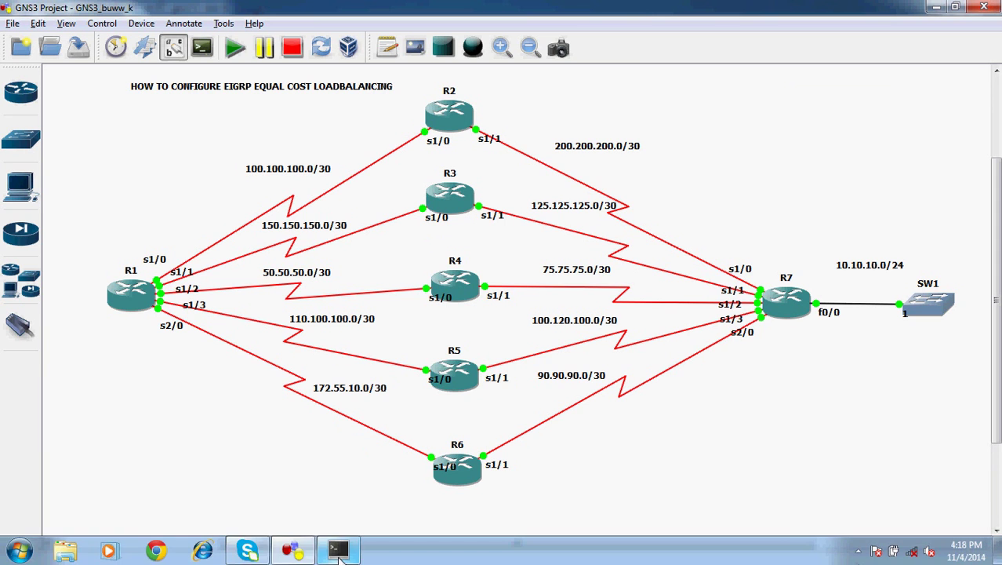
pyautogui.click(339, 551)
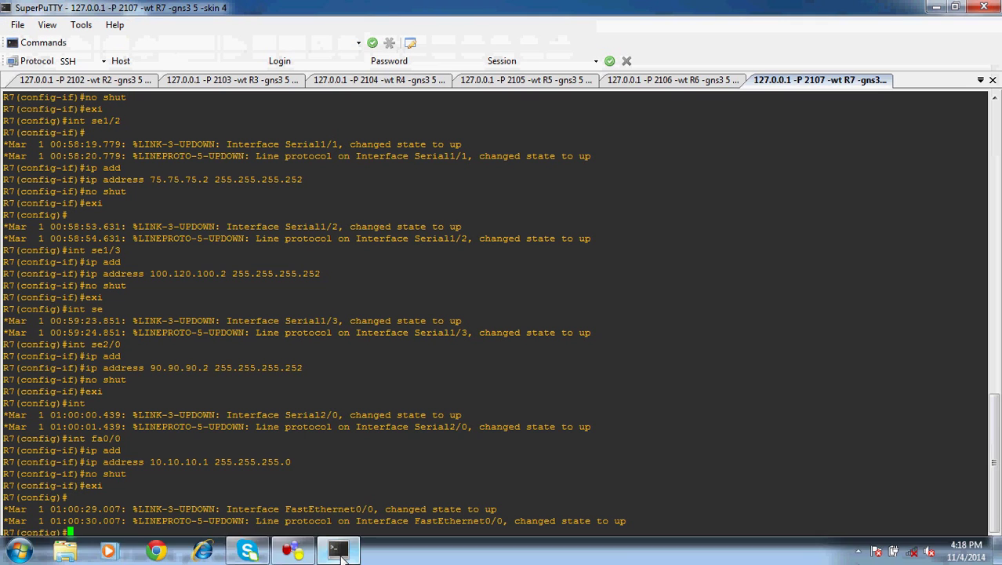
pyautogui.click(980, 80)
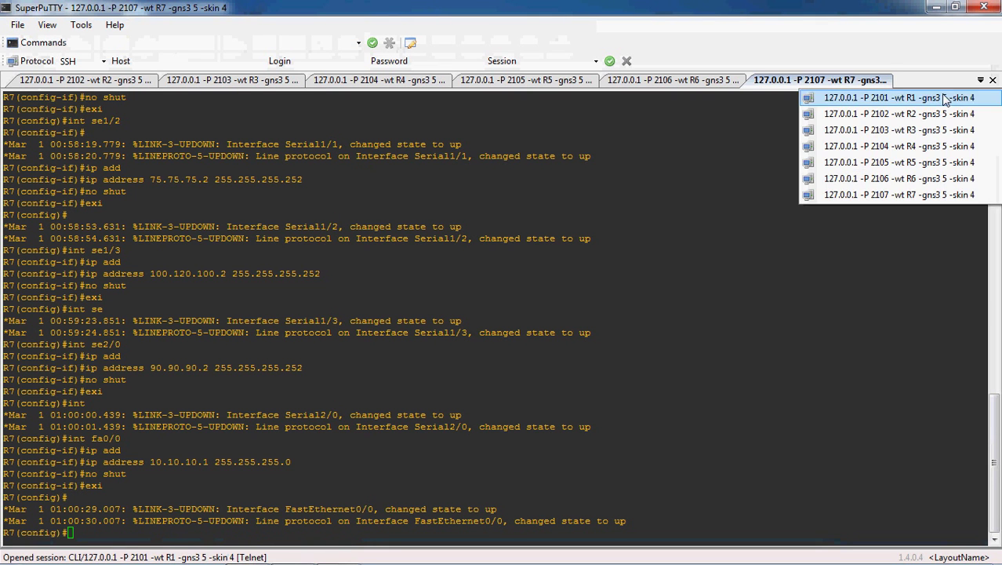
# Step: On R1, enter global configuration and start EIGRP process 100
pyautogui.click(945, 98)
pyautogui.write('conf')
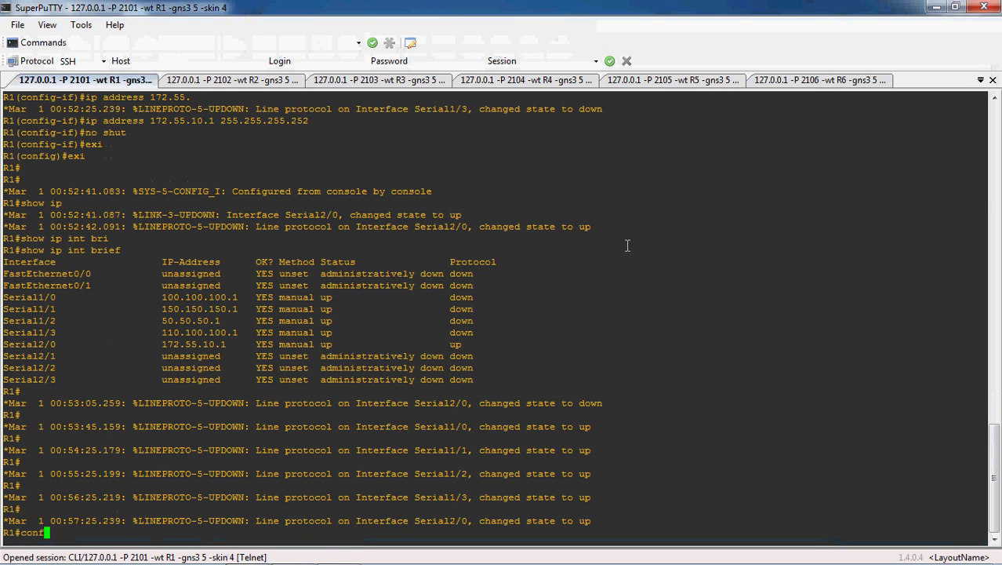
pyautogui.write(' t')
pyautogui.press('Return')
pyautogui.write('route')
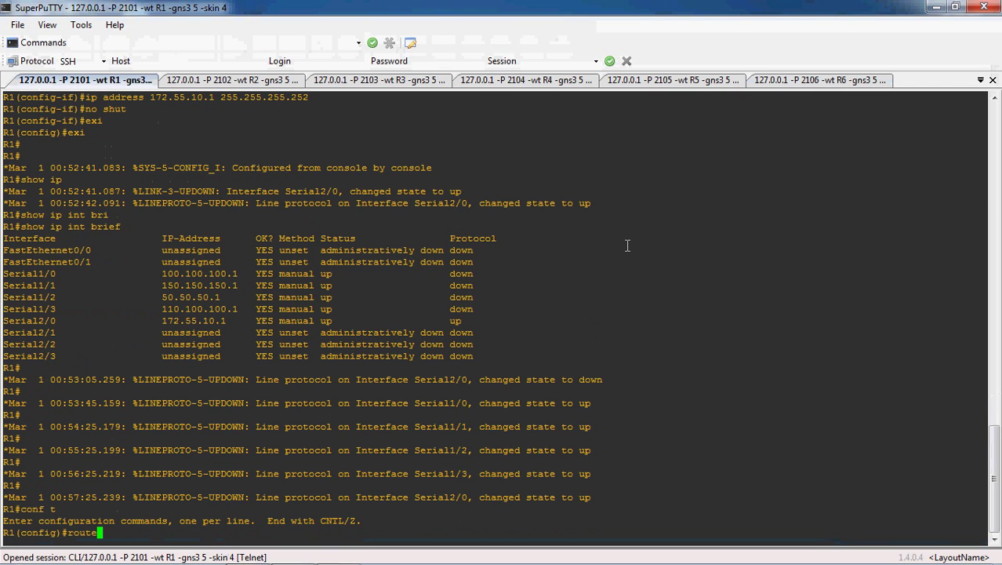
pyautogui.write('r eigrp ')
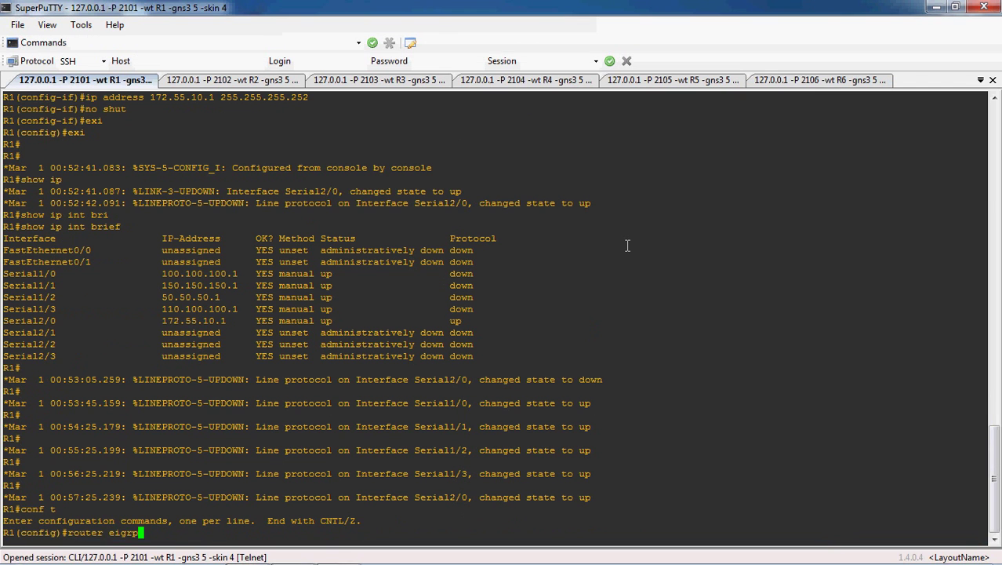
pyautogui.write('100')
pyautogui.press('Return')
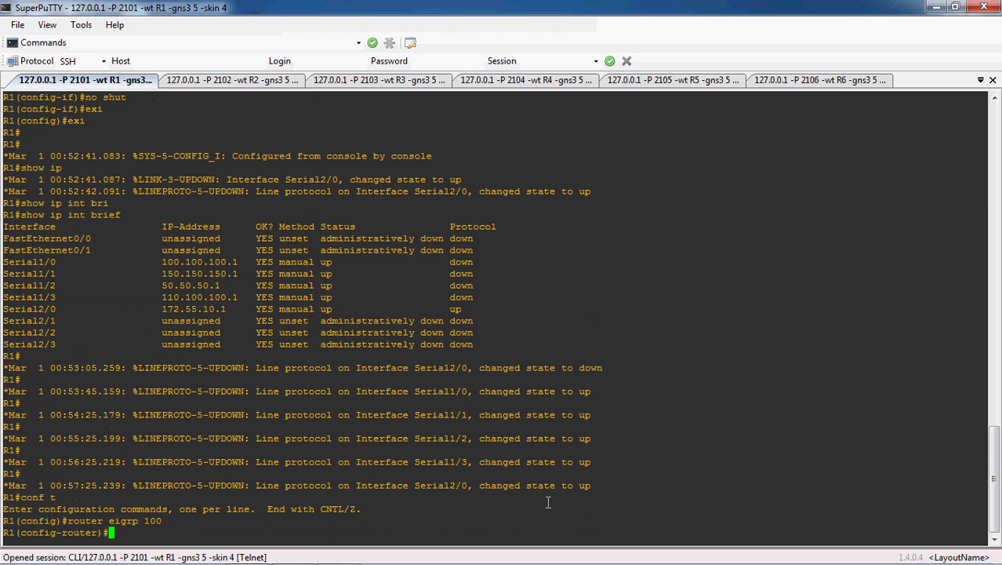
# Step: Advertise network 100.100.100.0 with wildcard 0.0.0.3 in EIGRP 100
pyautogui.click(293, 551)
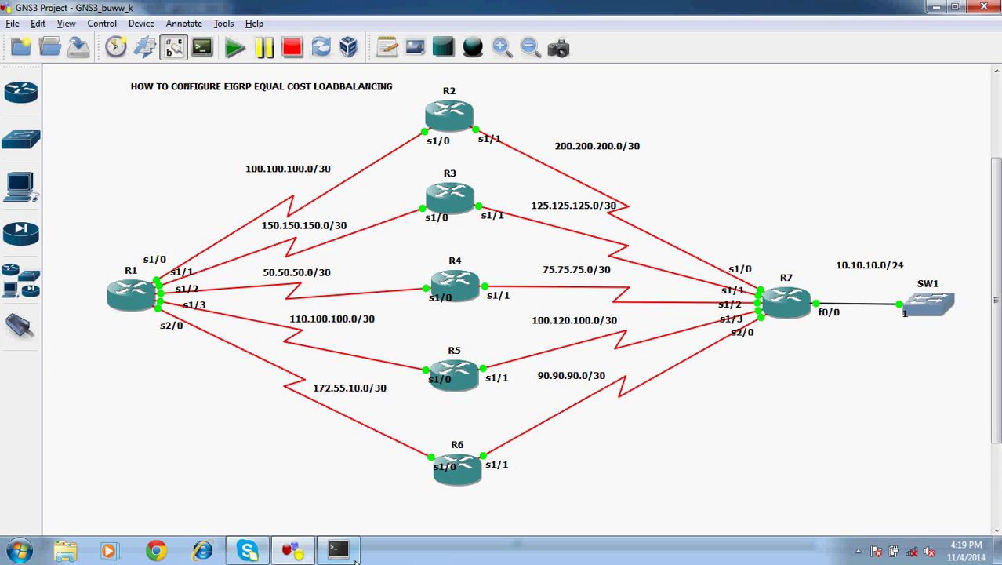
pyautogui.click(336, 548)
pyautogui.write('net')
pyautogui.press('Tab')
pyautogui.write('100')
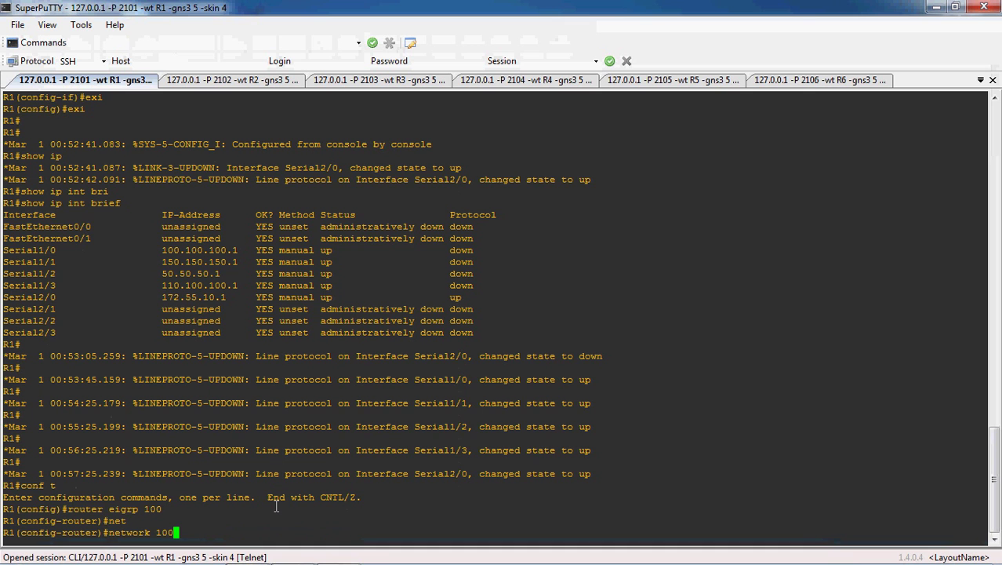
pyautogui.write('.100.100.0 ?')
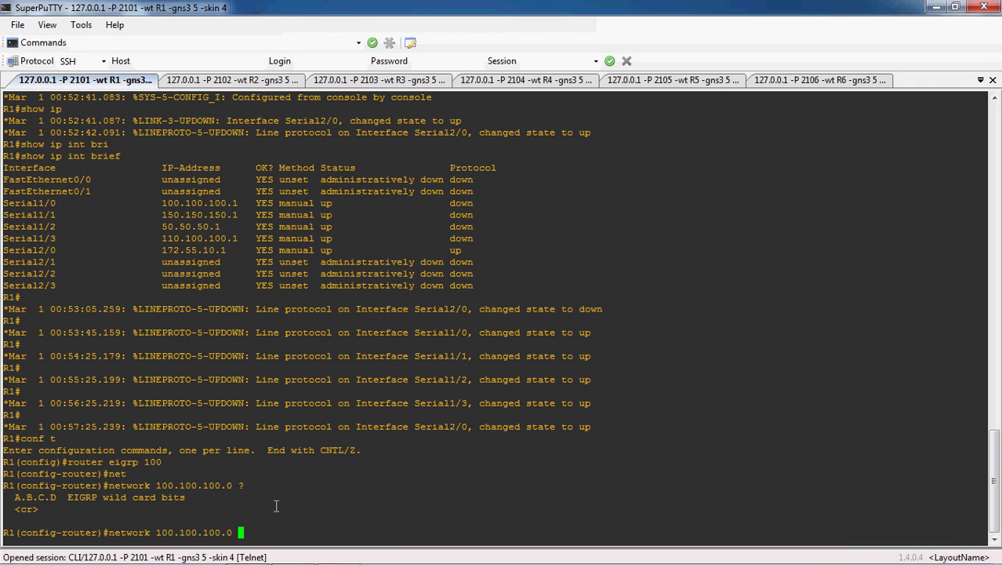
pyautogui.write('0.0.0.3')
pyautogui.press('Return')
# Step: Advertise networks 150.150.150.0 and 50.50.50.0 on R1, each with wildcard 0.0.0.3
pyautogui.write('net')
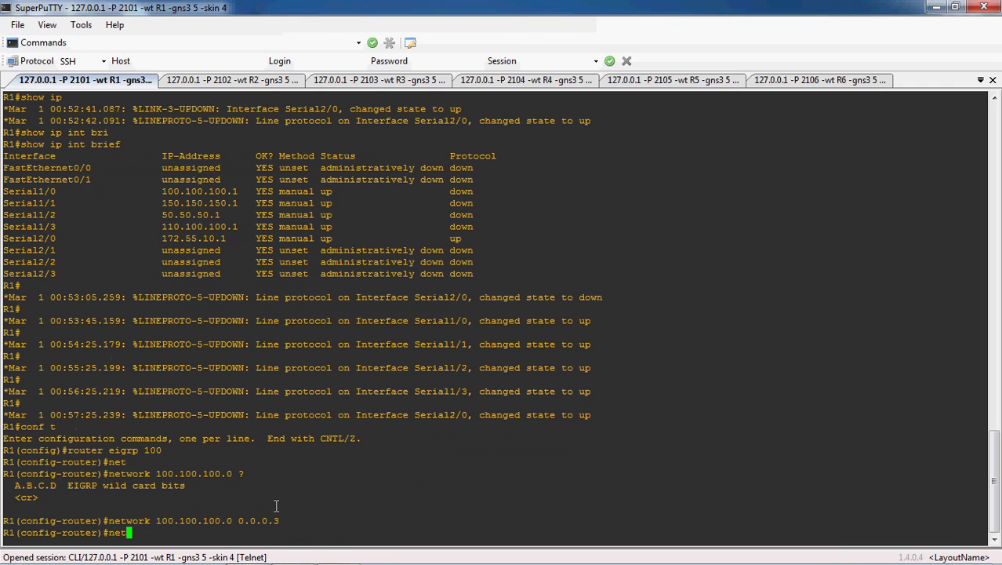
pyautogui.press('Tab')
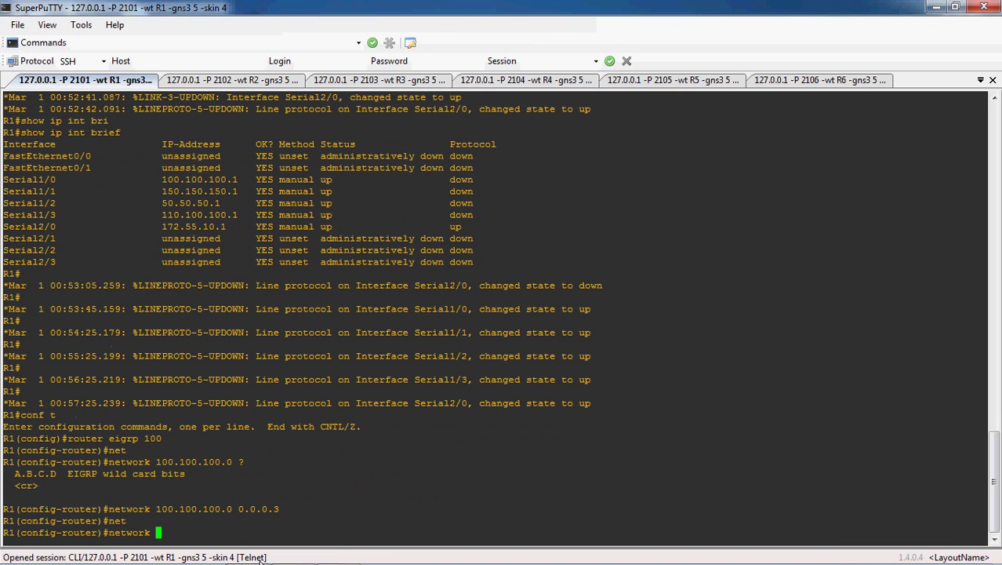
pyautogui.click(287, 551)
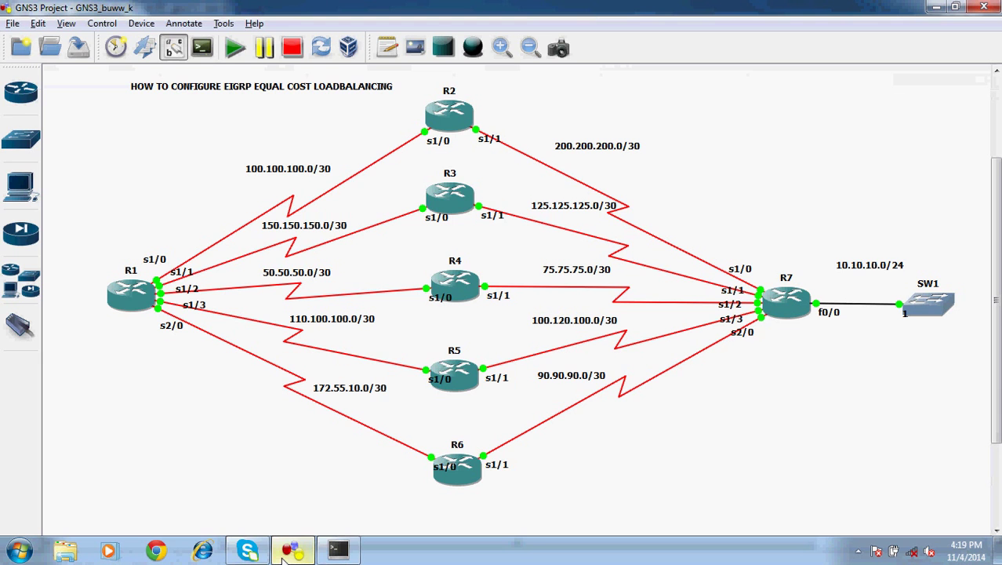
pyautogui.click(338, 549)
pyautogui.write('150.5')
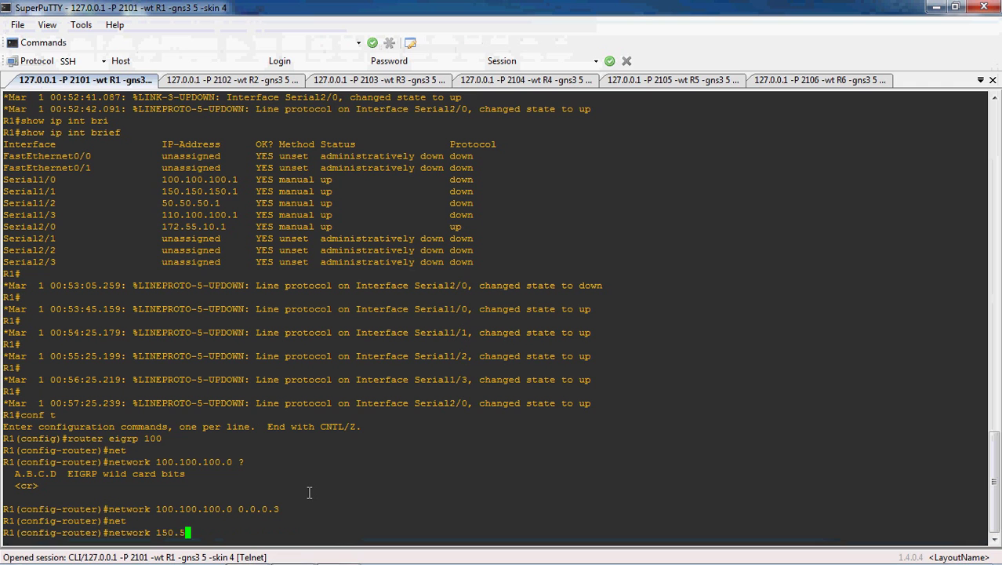
pyautogui.press('BackSpace')
pyautogui.write('150.150.0 0.0')
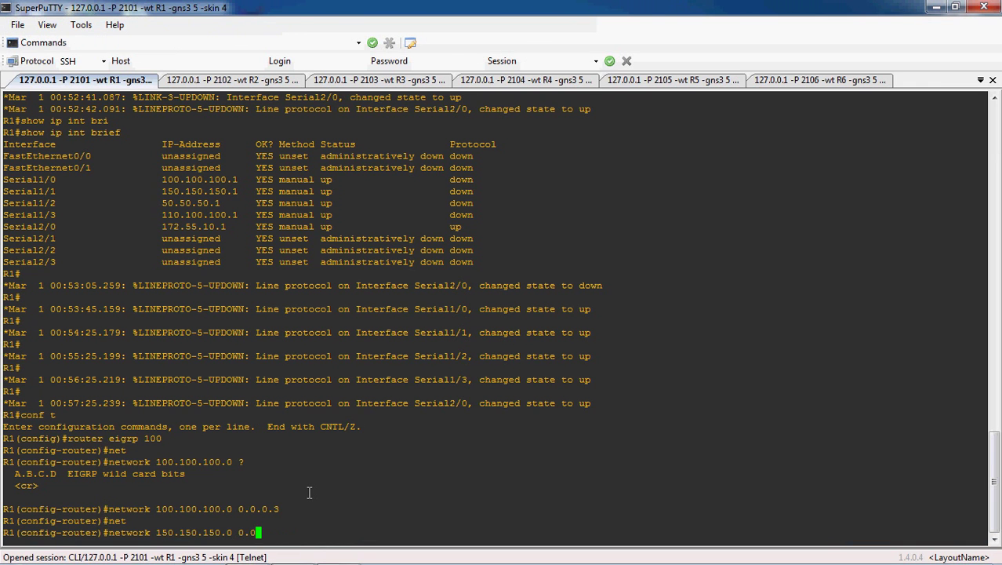
pyautogui.write('.0.3')
pyautogui.press('Return')
pyautogui.write('net')
pyautogui.press('Tab')
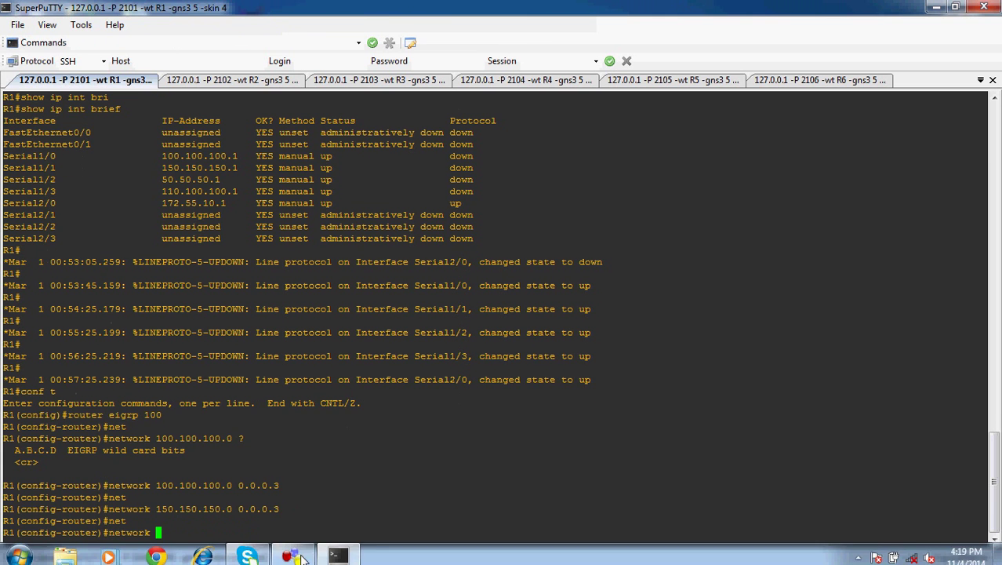
pyautogui.click(294, 551)
pyautogui.click(293, 551)
pyautogui.write('50.50.50.0-')
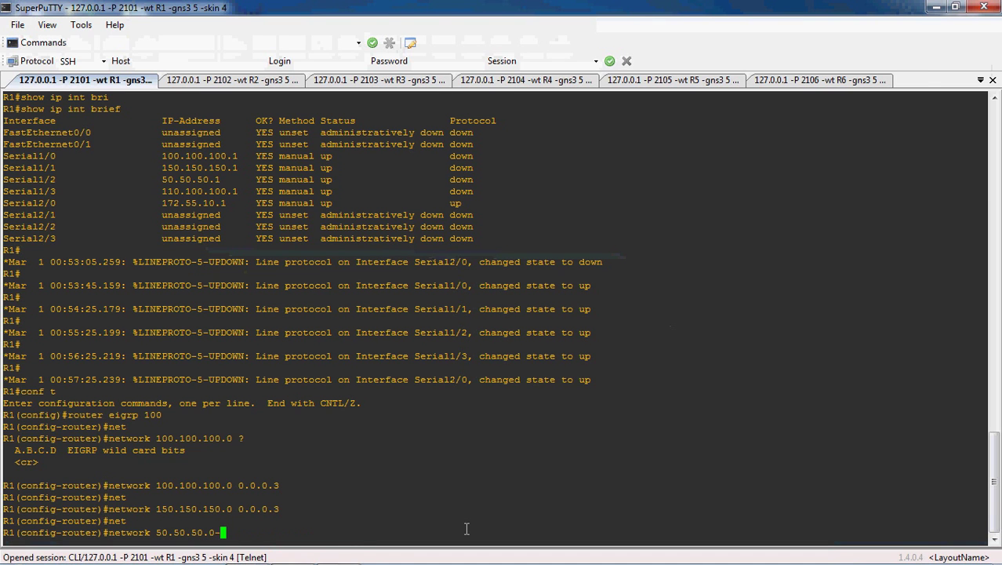
pyautogui.press('BackSpace')
pyautogui.write('0.0.0.3')
pyautogui.press('Return')
# Step: Add networks 110.100.100.0 and 172.55.10.0 with wildcard 0.0.0.3, then exit router configuration
pyautogui.write('net')
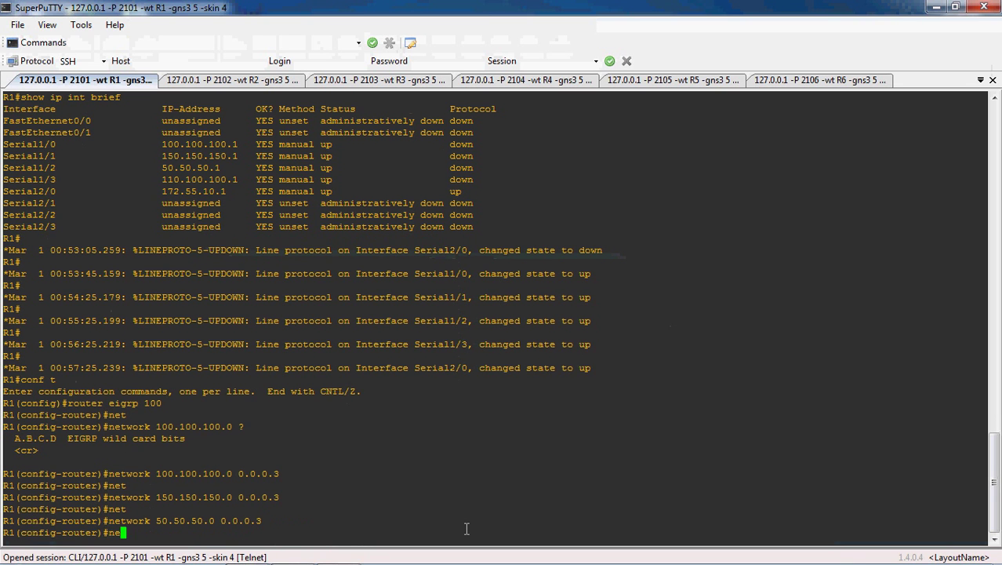
pyautogui.press('Tab')
pyautogui.moveTo(366, 555)
pyautogui.click(439, 463)
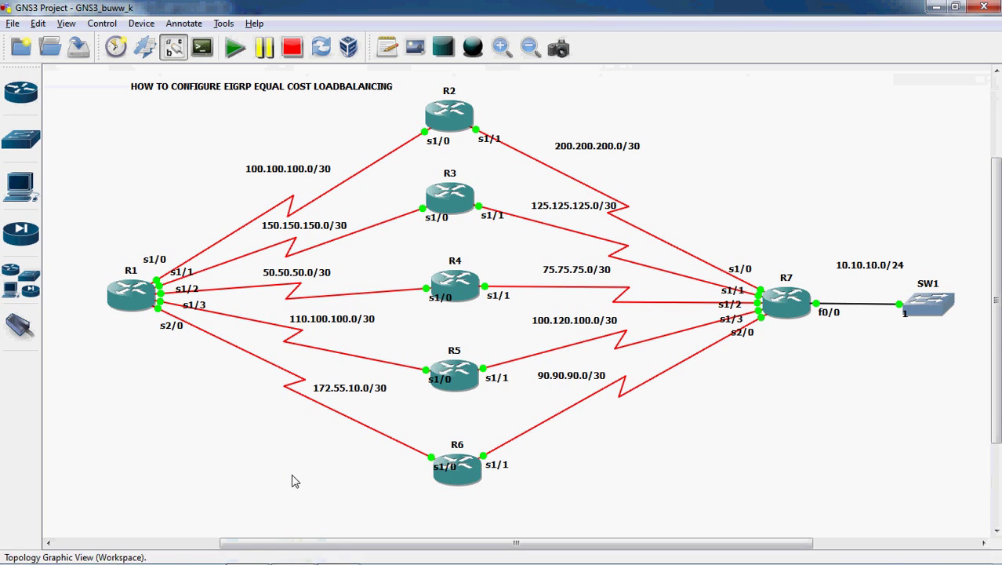
pyautogui.click(338, 549)
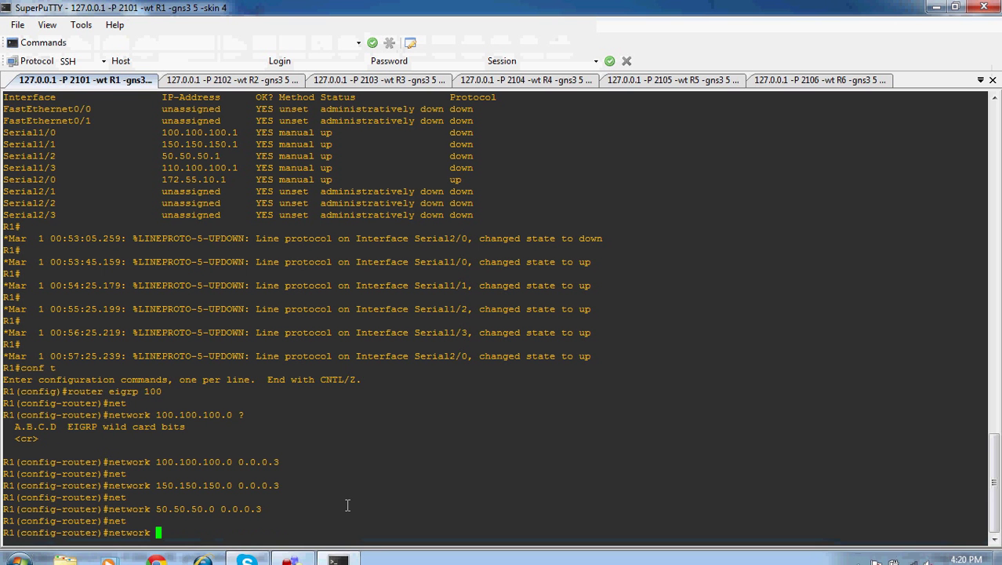
pyautogui.write('110.100.100.')
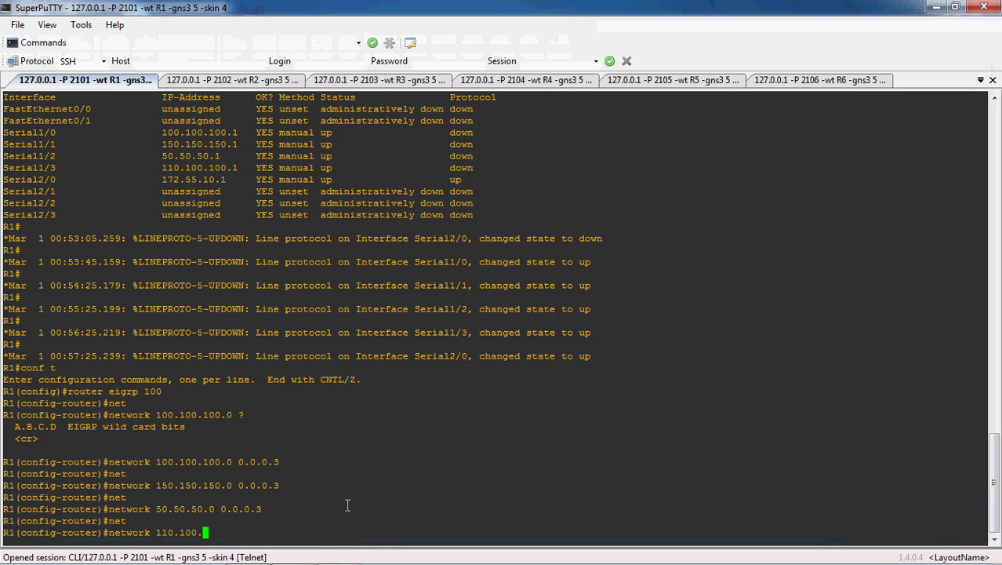
pyautogui.write('0 0.0.0.3')
pyautogui.press('Return')
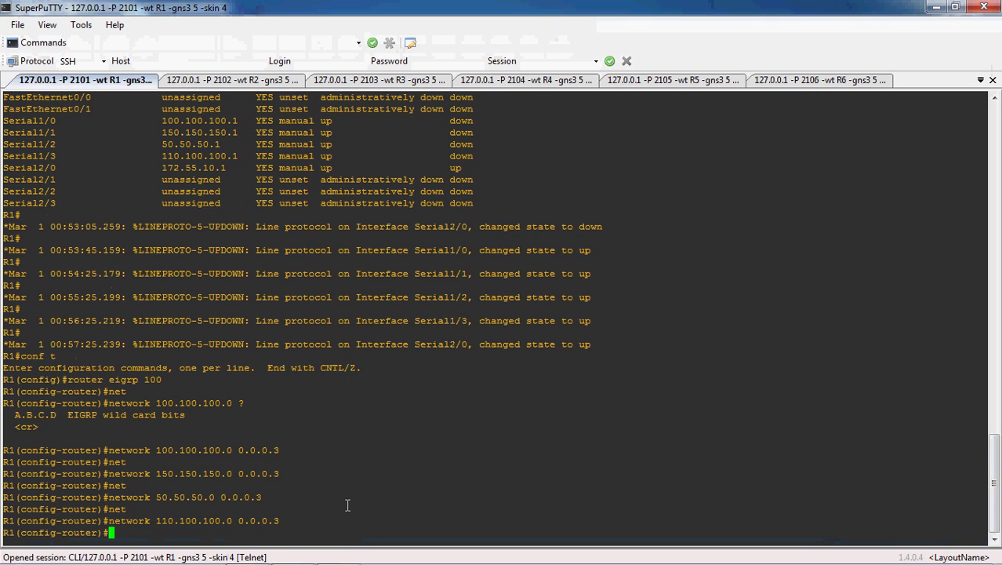
pyautogui.write('net')
pyautogui.press('Tab')
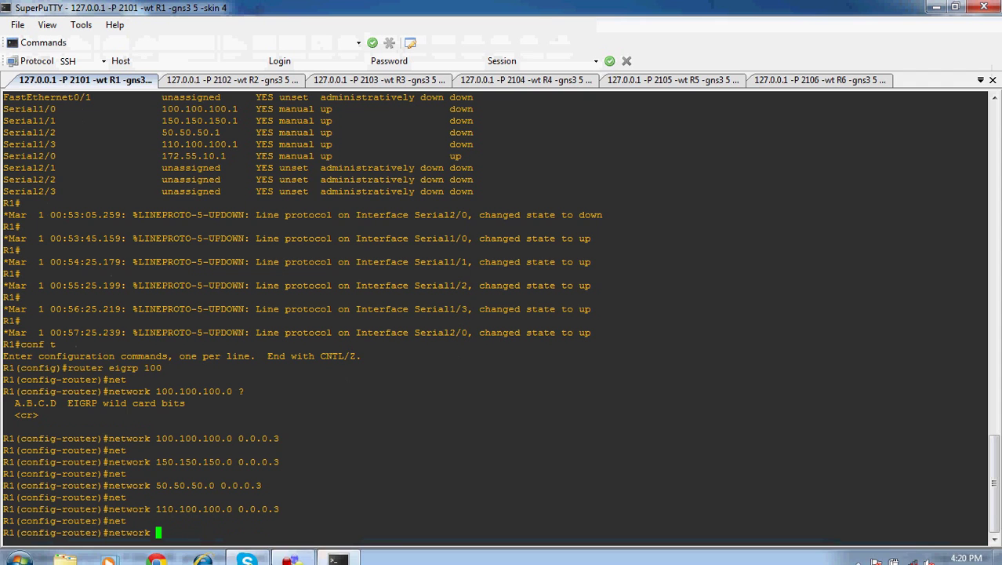
pyautogui.click(290, 552)
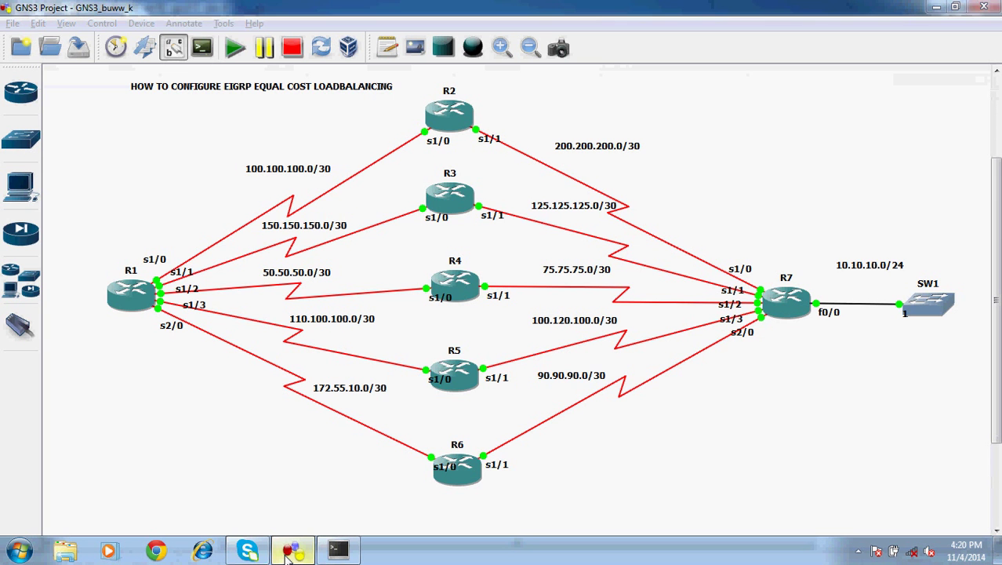
pyautogui.click(338, 550)
pyautogui.write('172')
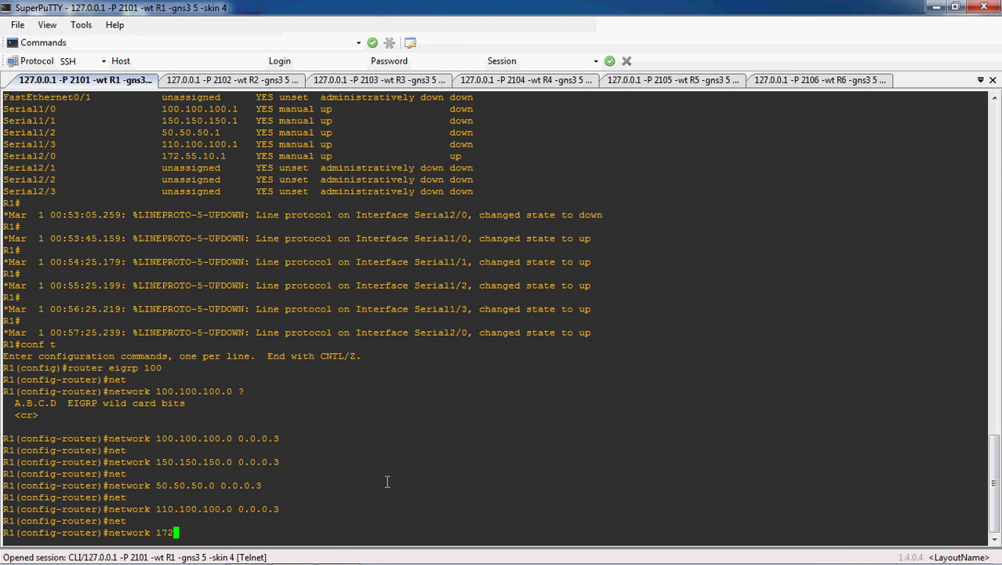
pyautogui.write('.55.10.0 0.0.0.3')
pyautogui.press('Return')
pyautogui.write('exi')
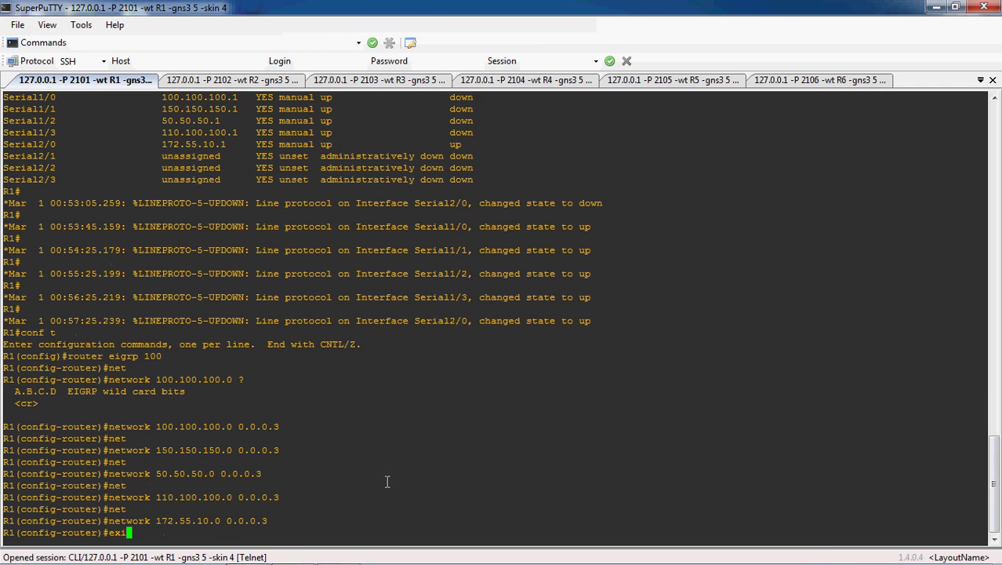
pyautogui.press('Return')
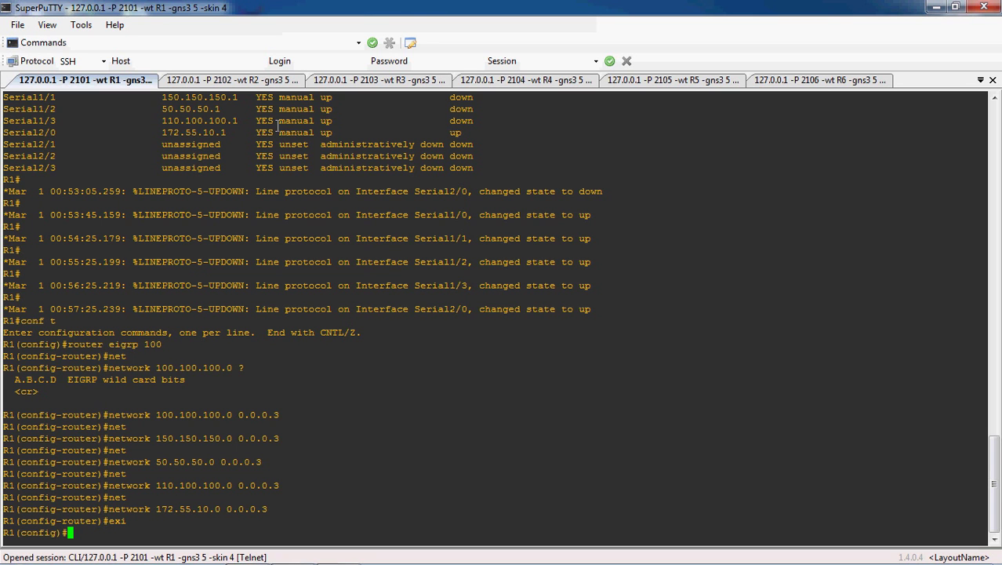
# Step: On R2's console, create EIGRP process 100 with router eigrp 100
pyautogui.click(254, 82)
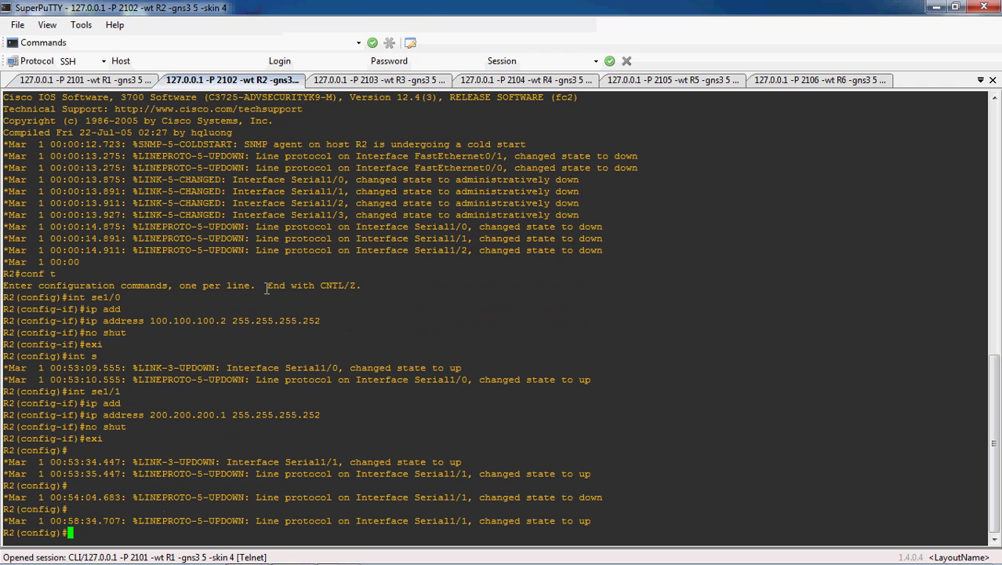
pyautogui.write('router eigrp 100')
pyautogui.press('Return')
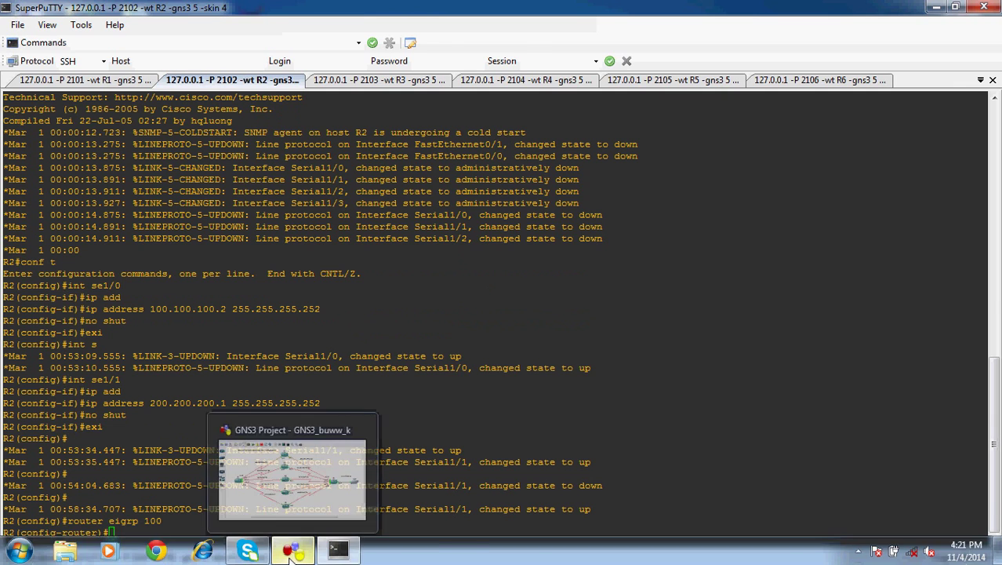
pyautogui.click(292, 549)
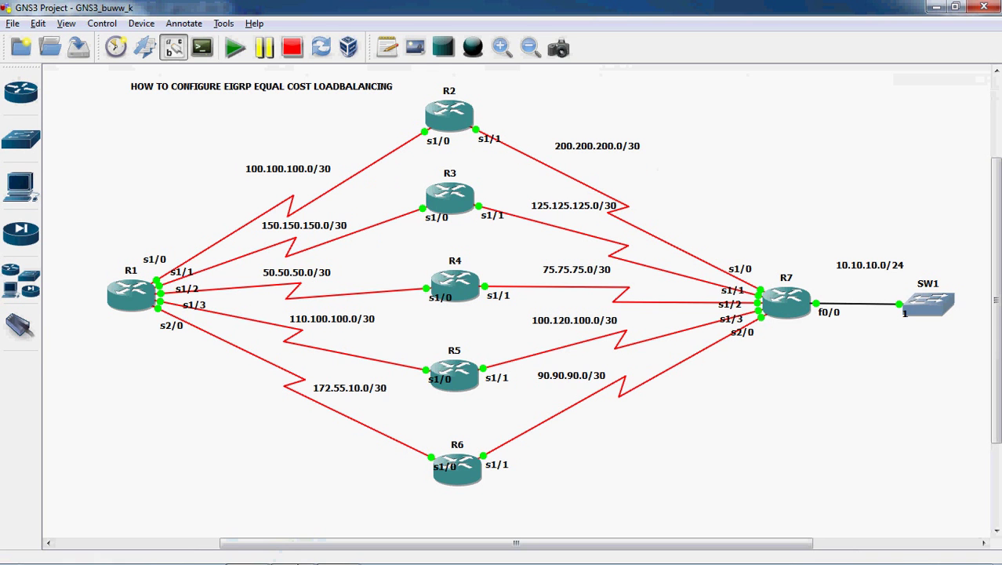
pyautogui.moveTo(305, 554)
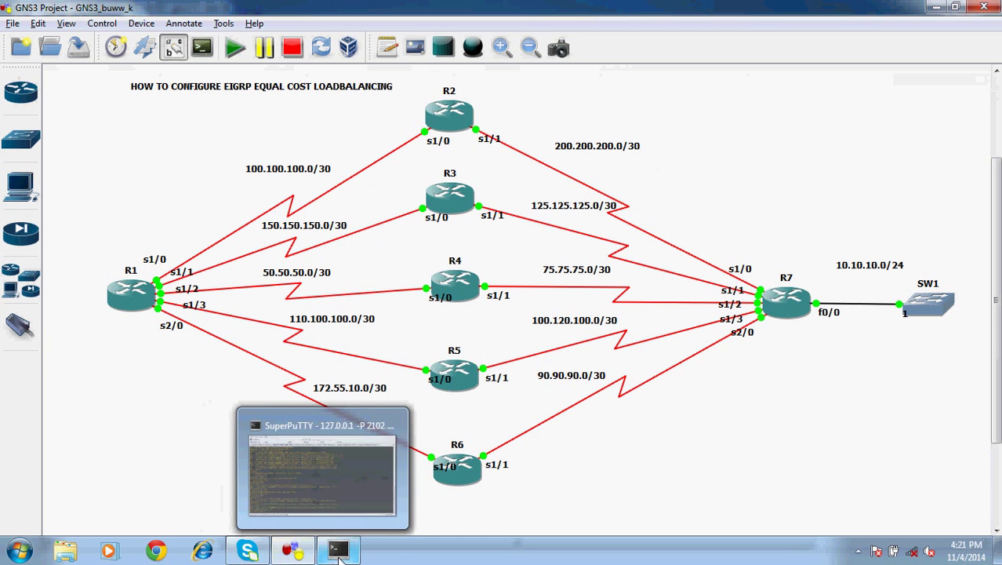
pyautogui.click(338, 552)
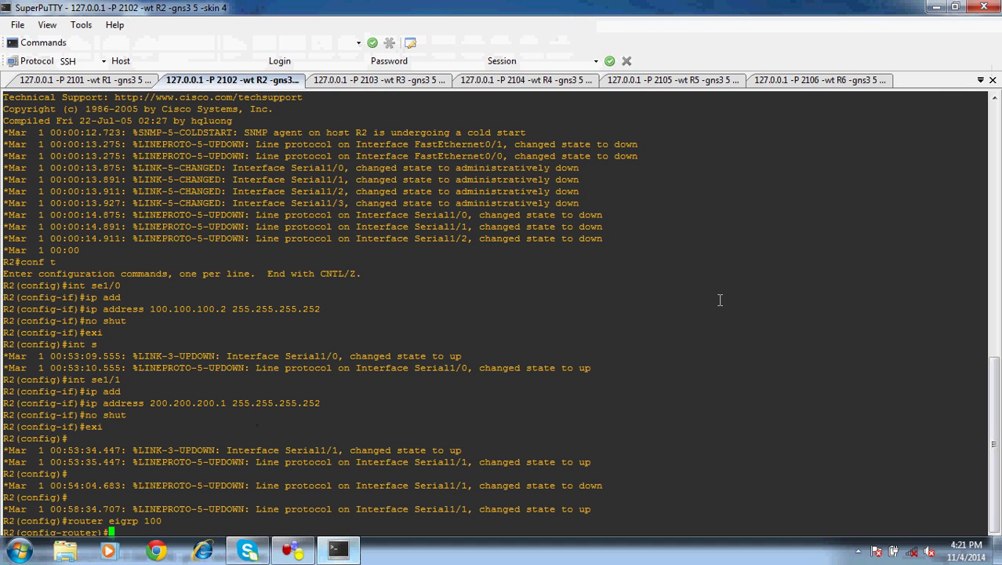
pyautogui.click(980, 80)
# Step: On R7, start EIGRP 100 and advertise 10.10.10.0 with wildcard 0.0.0.3
pyautogui.click(920, 196)
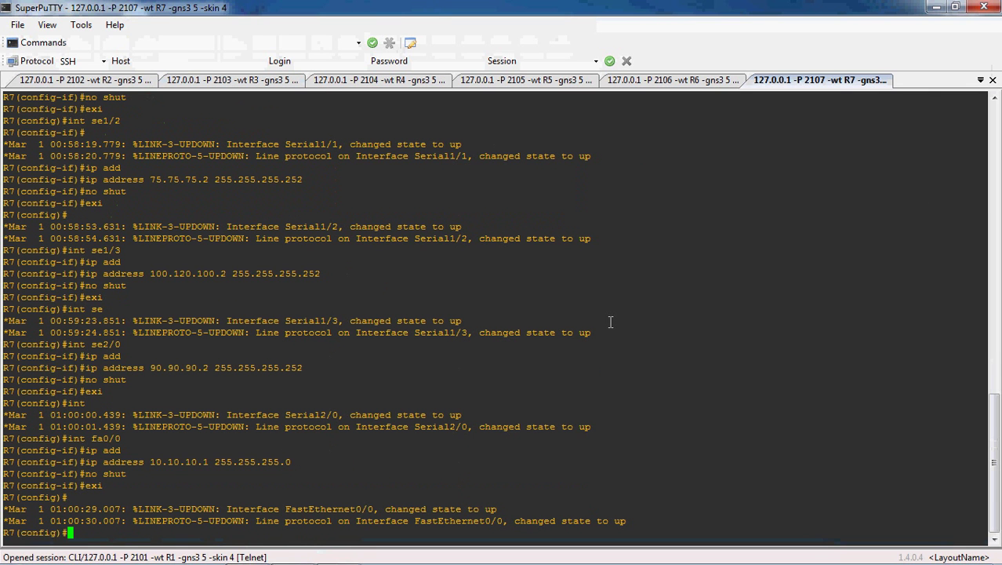
pyautogui.write('router eigrp 100')
pyautogui.press('Return')
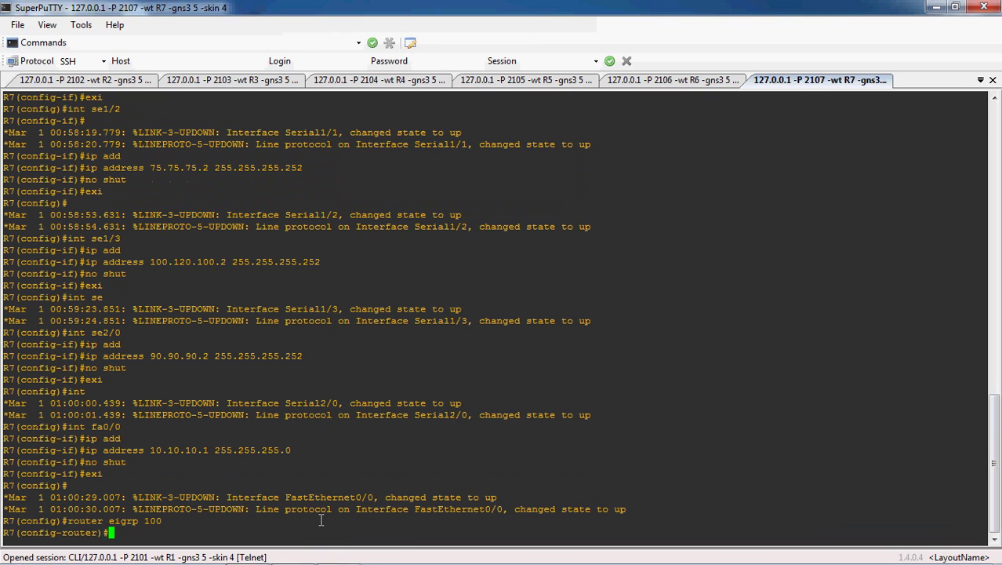
pyautogui.write('negt')
pyautogui.press('Tab')
pyautogui.press('BackSpace')
pyautogui.press('BackSpace')
pyautogui.write('t')
pyautogui.press('Tab')
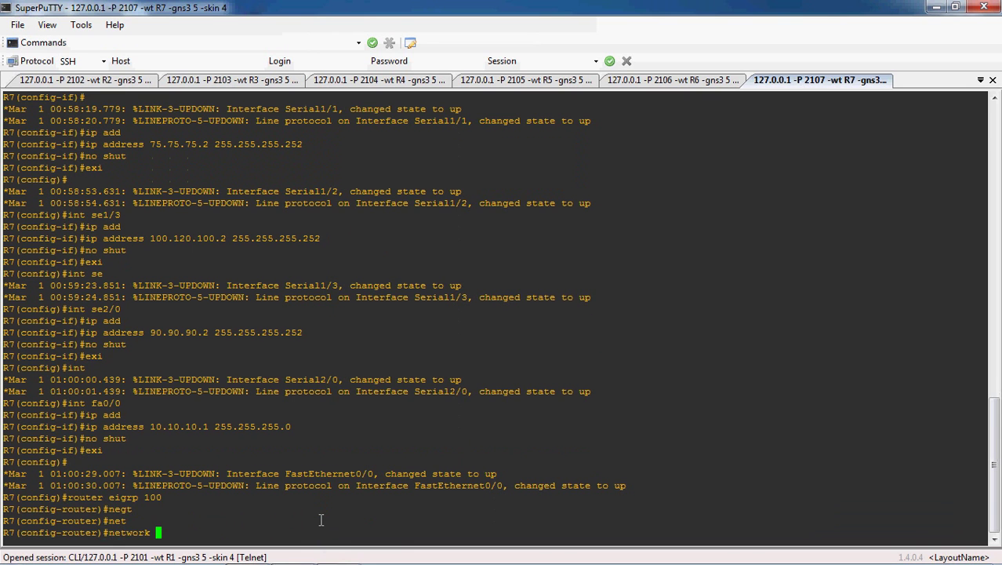
pyautogui.write('10.10.10.0 0.0.0.3')
pyautogui.press('Return')
# Step: Advertise networks 200.200.200.0 and 125.125.125.0 with wildcard 0.0.0.3
pyautogui.write('net')
pyautogui.press('Tab')
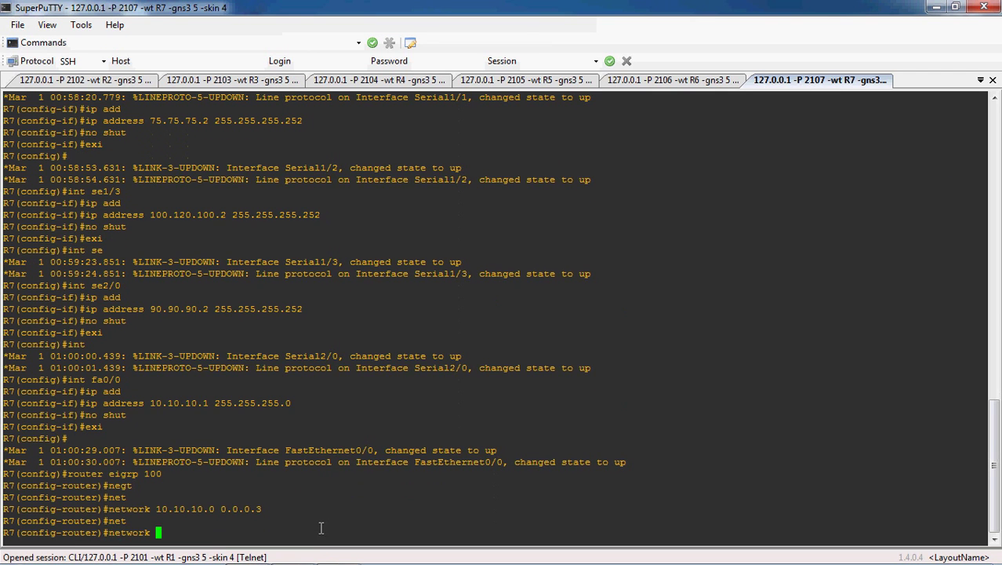
pyautogui.click(293, 551)
pyautogui.click(293, 552)
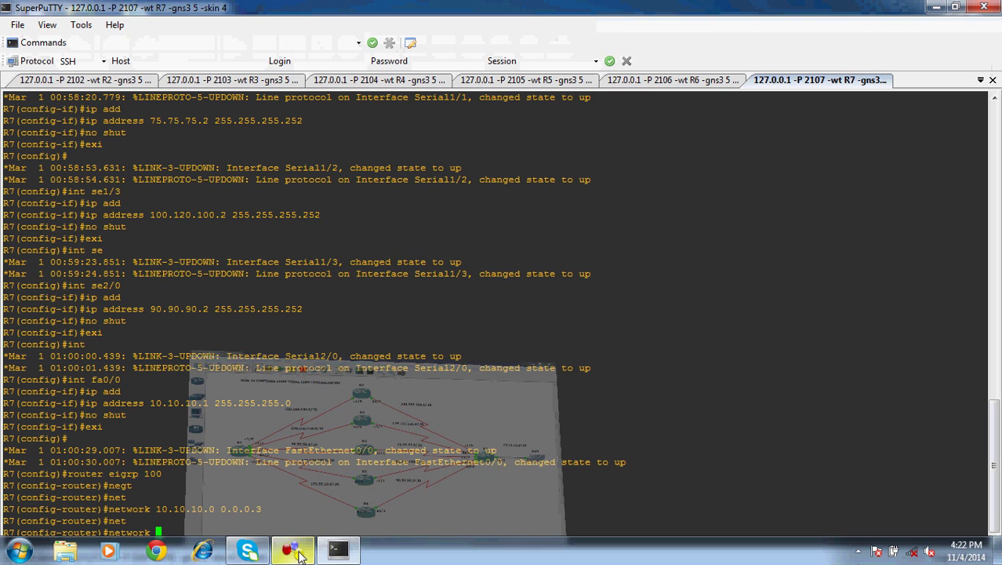
pyautogui.write('200.200')
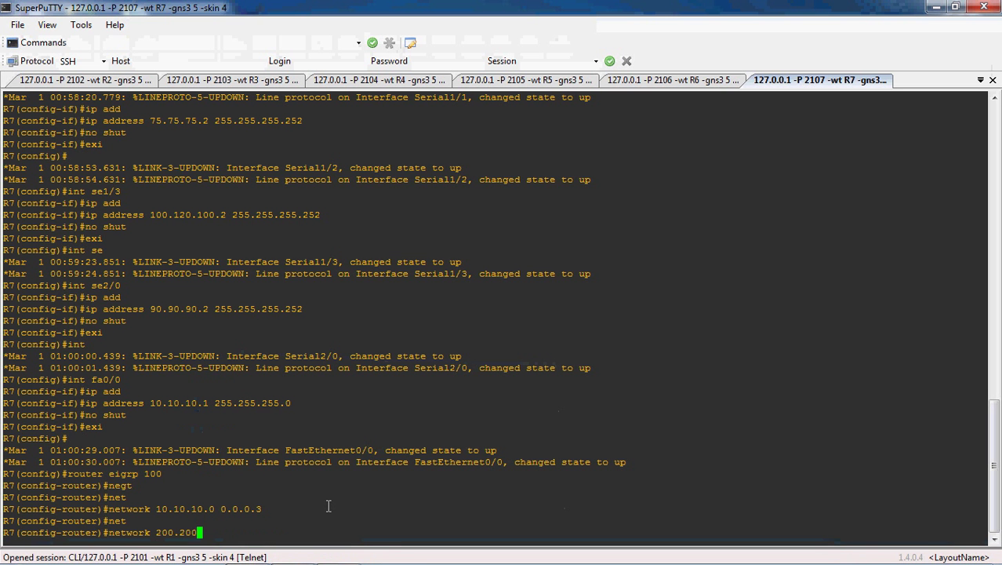
pyautogui.write('.200.0 0.0.0.3')
pyautogui.press('Return')
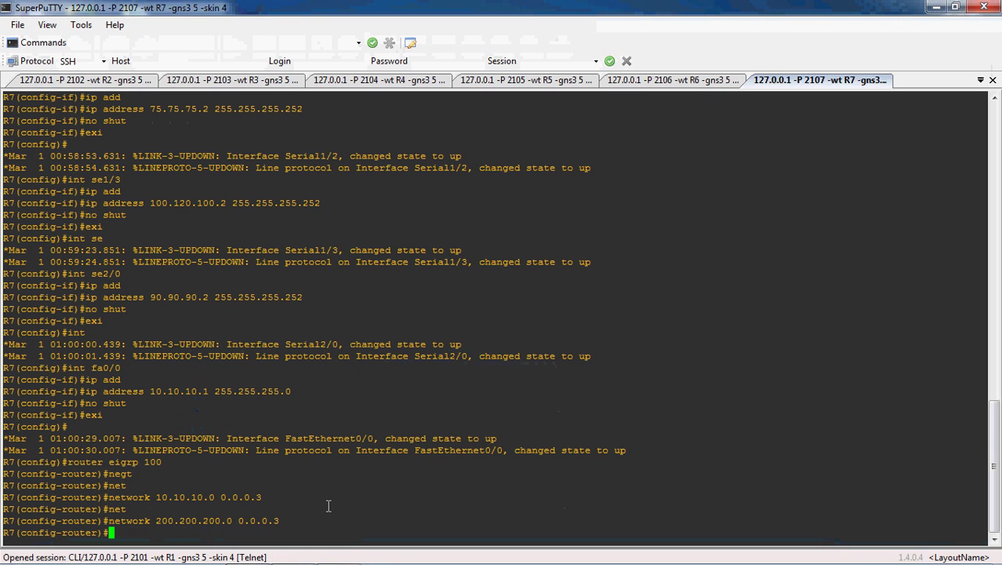
pyautogui.write('net')
pyautogui.press('Tab')
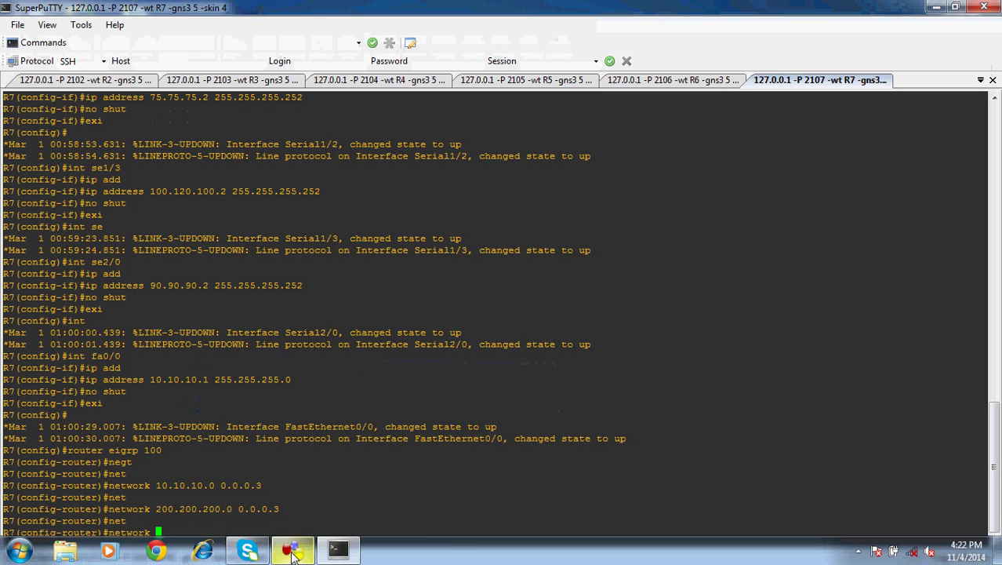
pyautogui.click(292, 554)
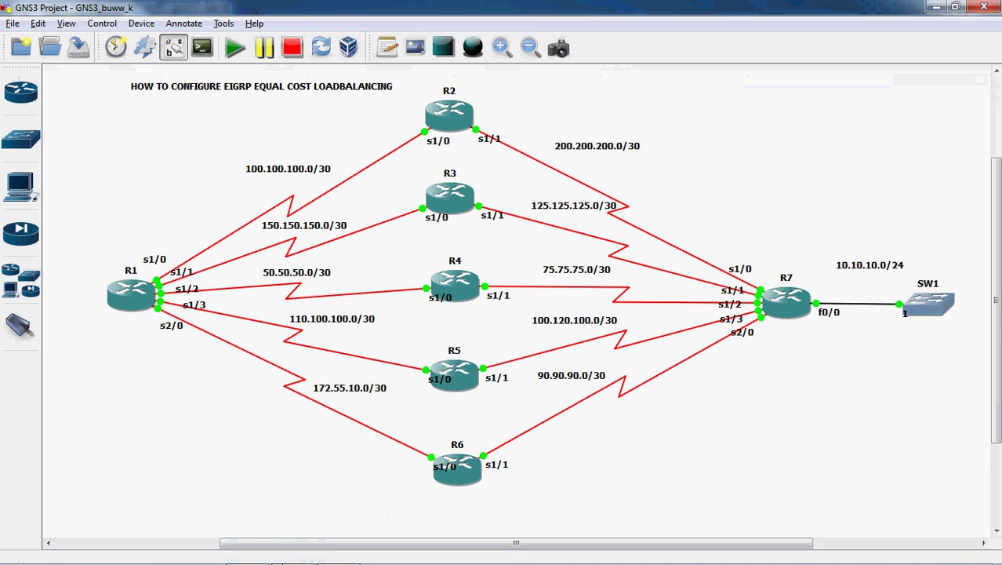
pyautogui.click(338, 550)
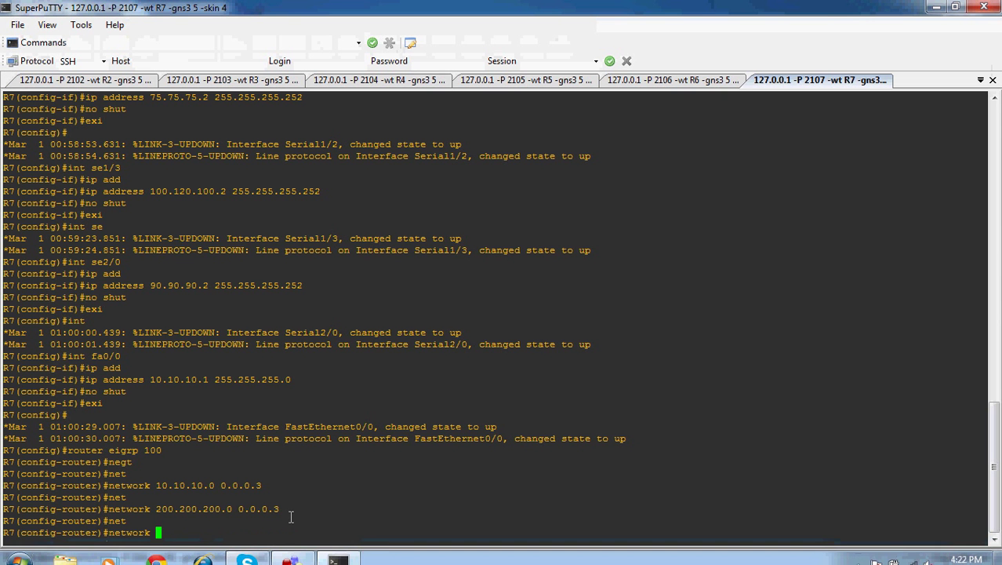
pyautogui.write('125.1')
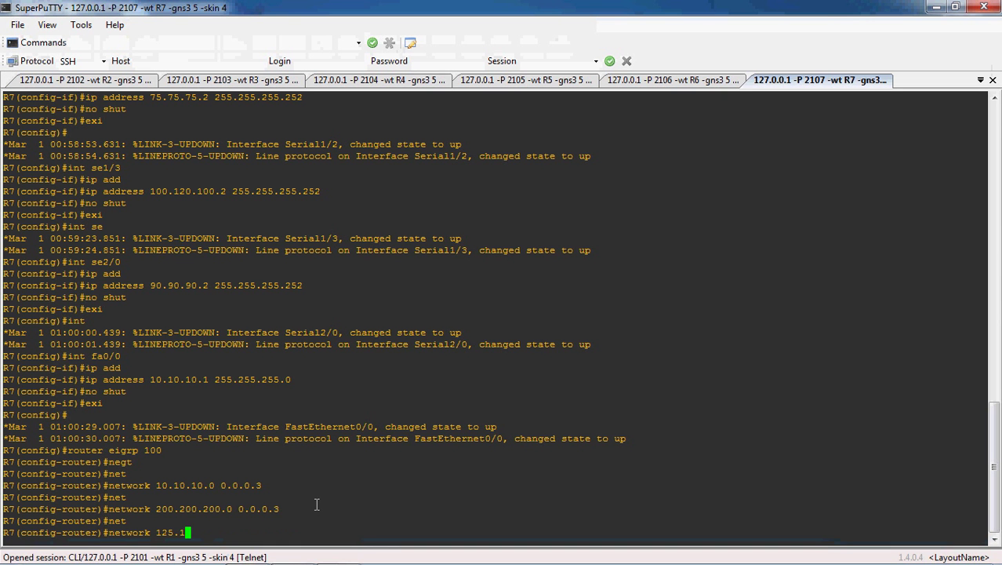
pyautogui.write('25.125.')
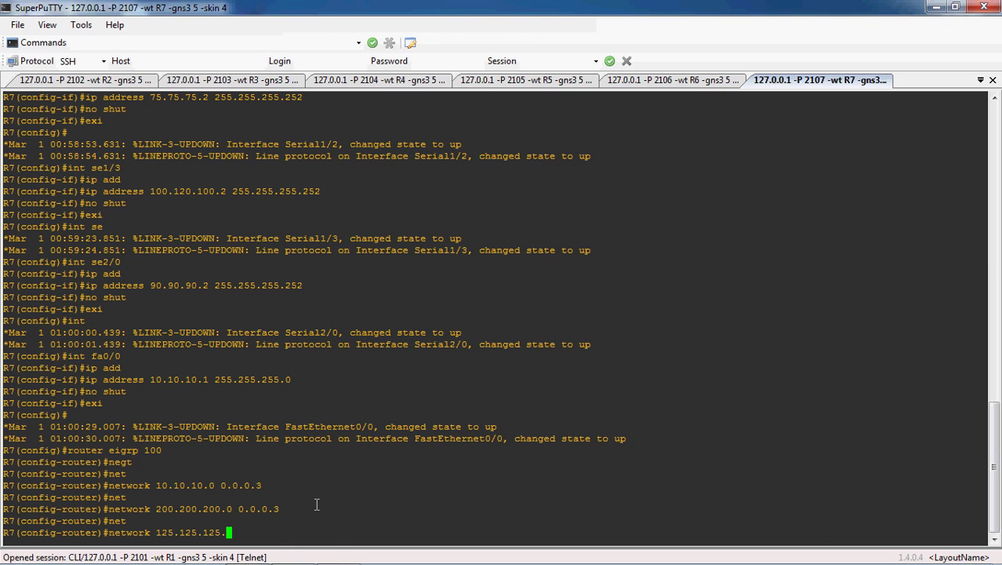
pyautogui.write('0 0.0.0.3')
pyautogui.press('Return')
# Step: Advertise networks 75.75.75.0 and 100.120.100.0 with wildcard 0.0.0.3
pyautogui.write('net')
pyautogui.press('Tab')
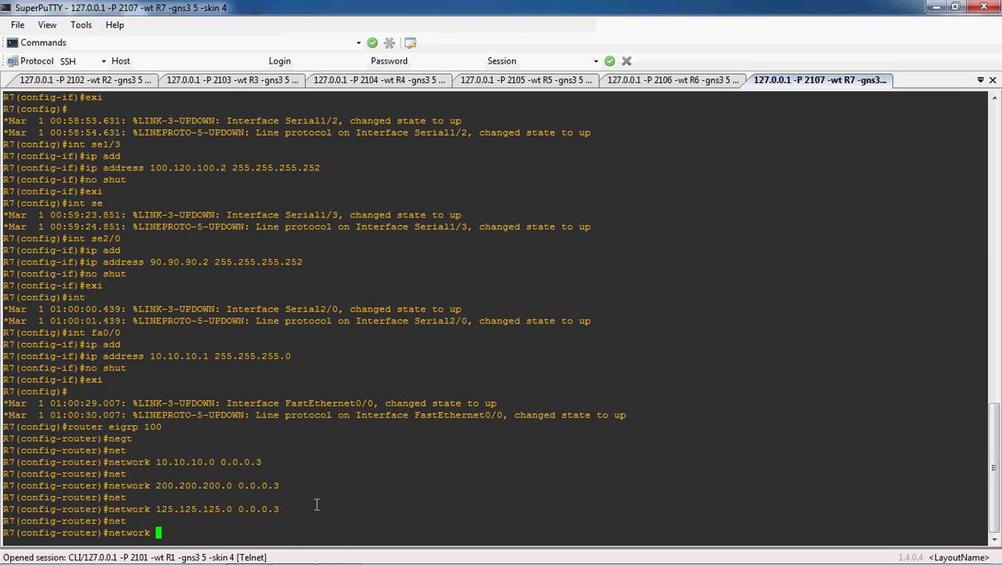
pyautogui.write('75.75.75.0 0.0.0.3')
pyautogui.press('Return')
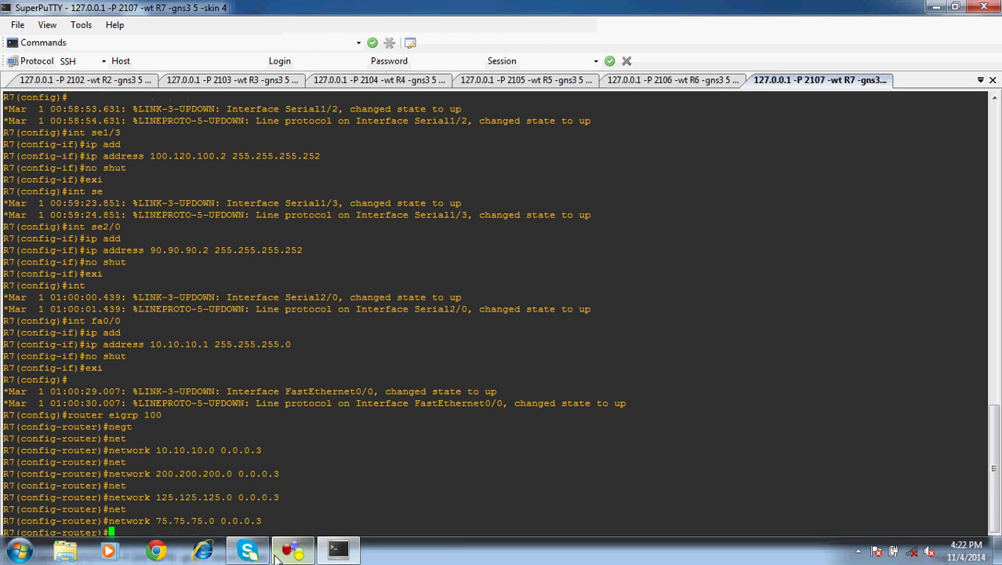
pyautogui.click(292, 558)
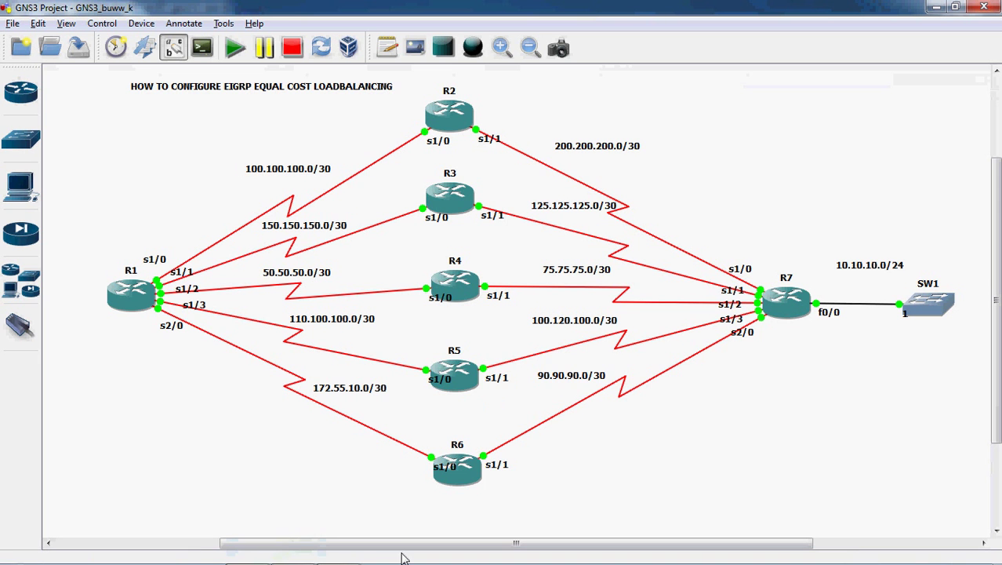
pyautogui.click(338, 553)
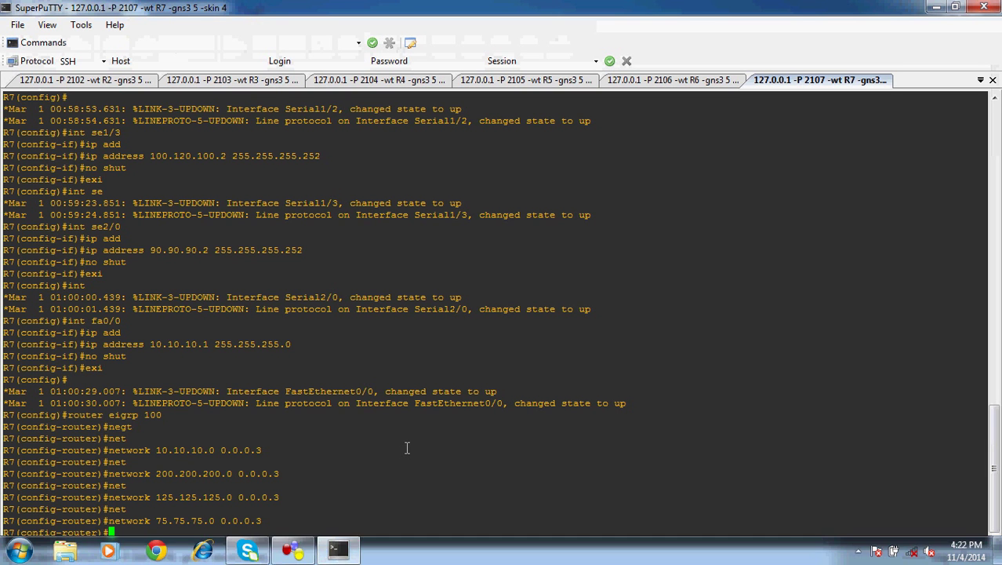
pyautogui.write('net')
pyautogui.press('Tab')
pyautogui.write('1')
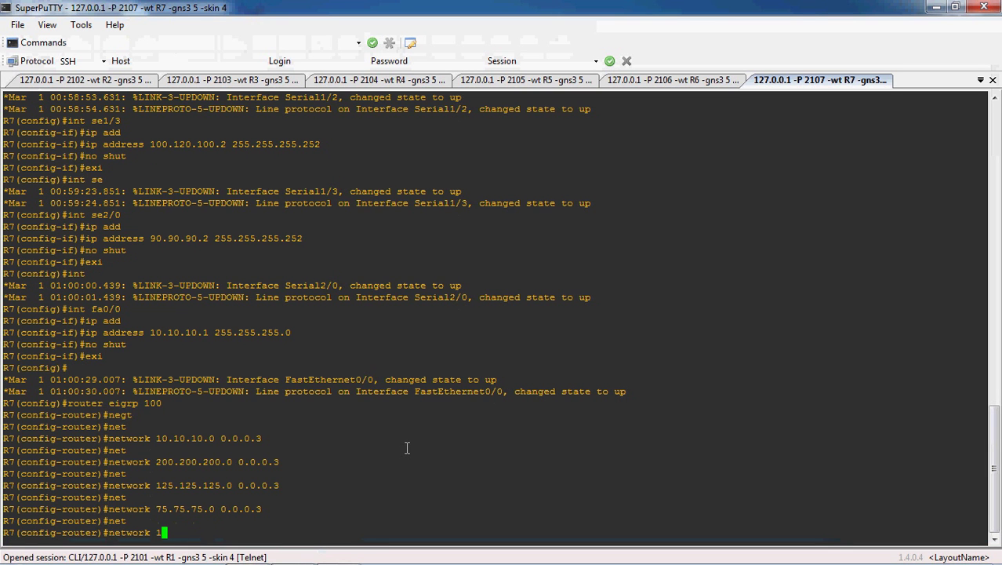
pyautogui.write('00.120.100.0 0.0.0.3')
pyautogui.press('Return')
# Step: Advertise 90.90.90.0 with wildcard 0.0.0.3 and leave R7's router configuration
pyautogui.write('net')
pyautogui.press('Tab')
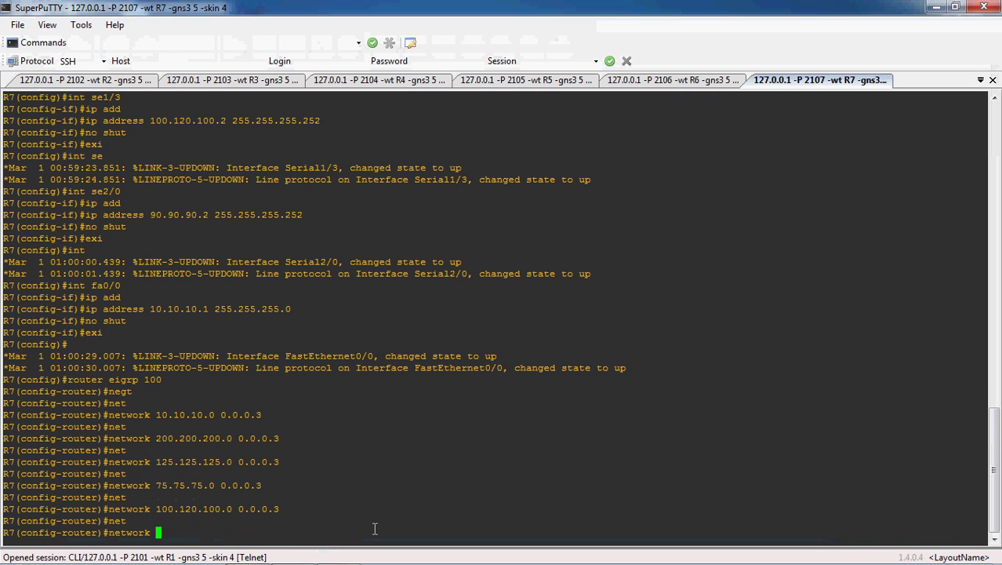
pyautogui.moveTo(319, 558)
pyautogui.click(289, 554)
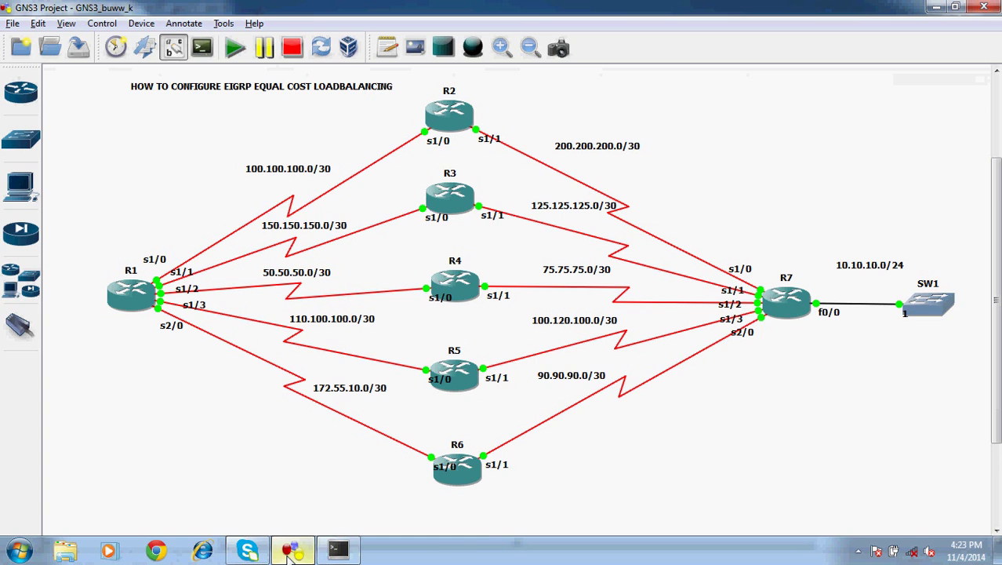
pyautogui.click(288, 554)
pyautogui.write('90.90.90.0 0.0.0.')
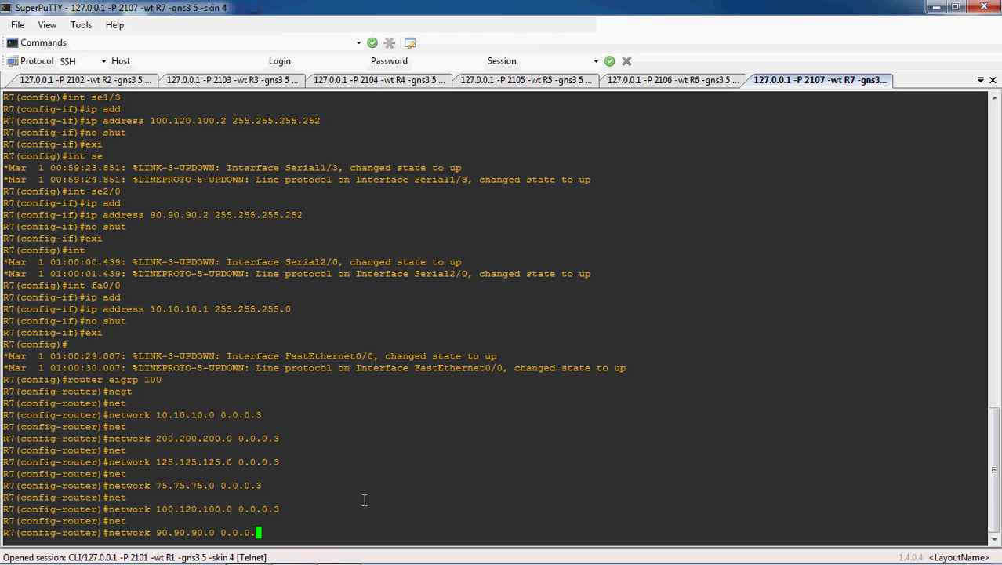
pyautogui.write('3')
pyautogui.press('Return')
pyautogui.write('exi')
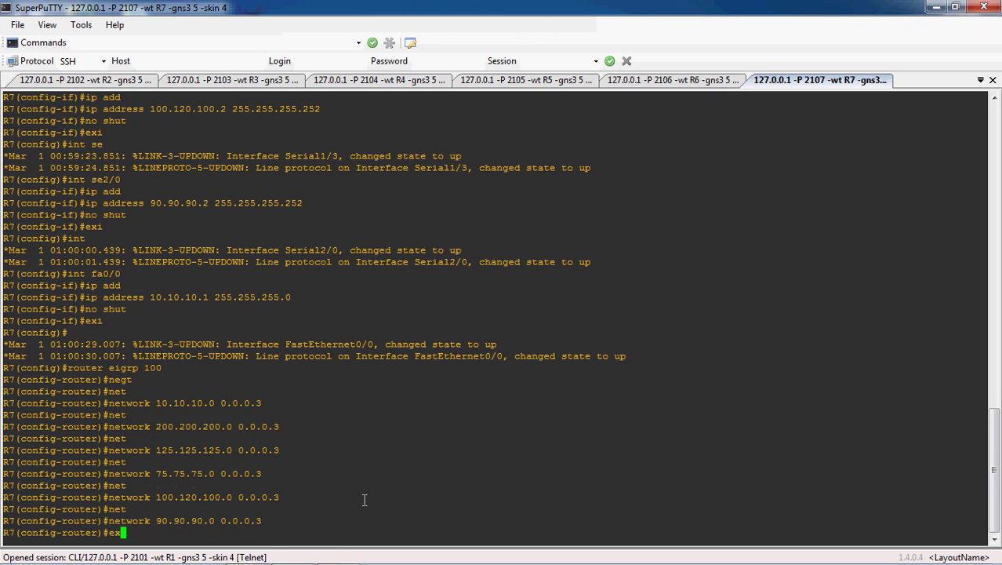
pyautogui.press('Return')
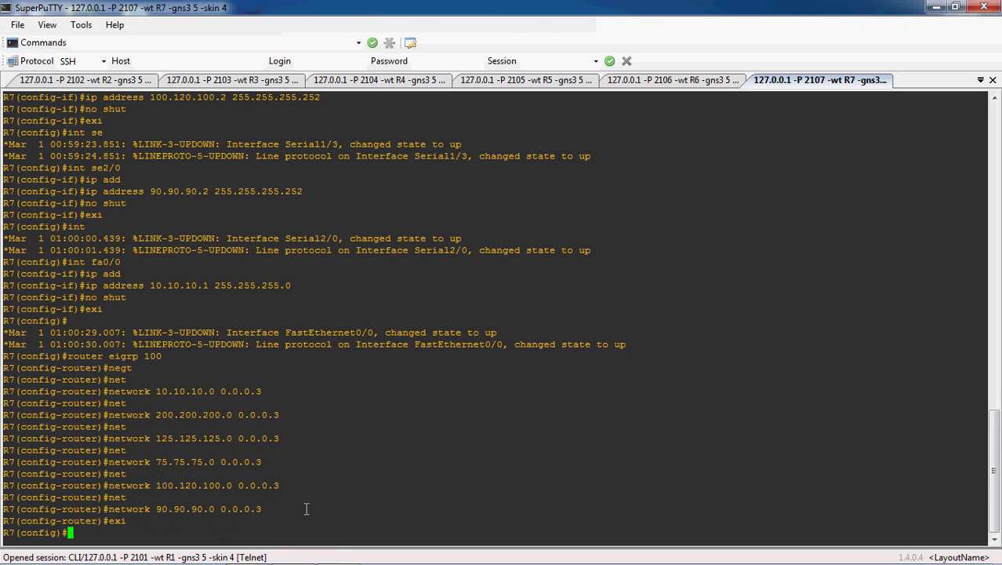
pyautogui.click(291, 555)
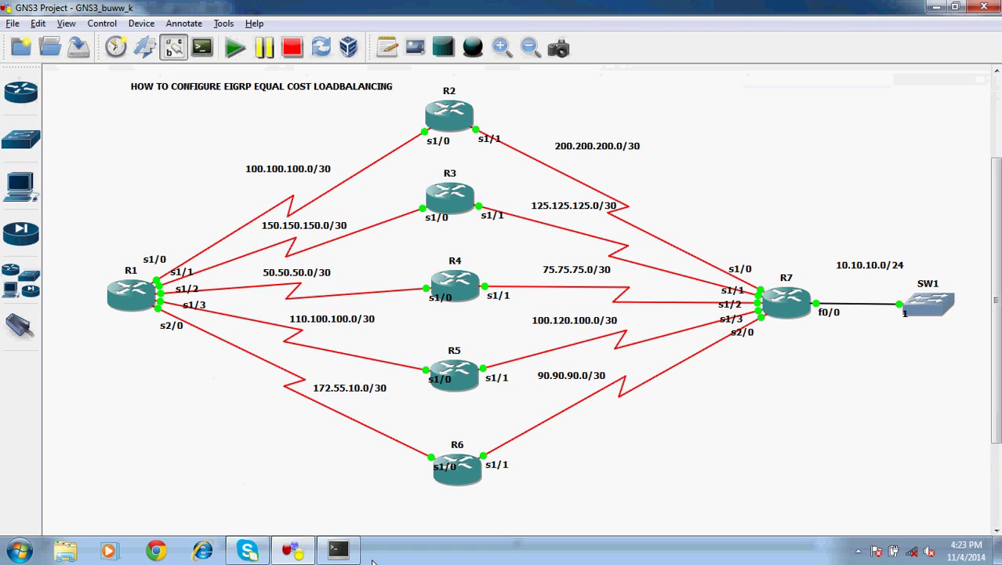
pyautogui.click(337, 558)
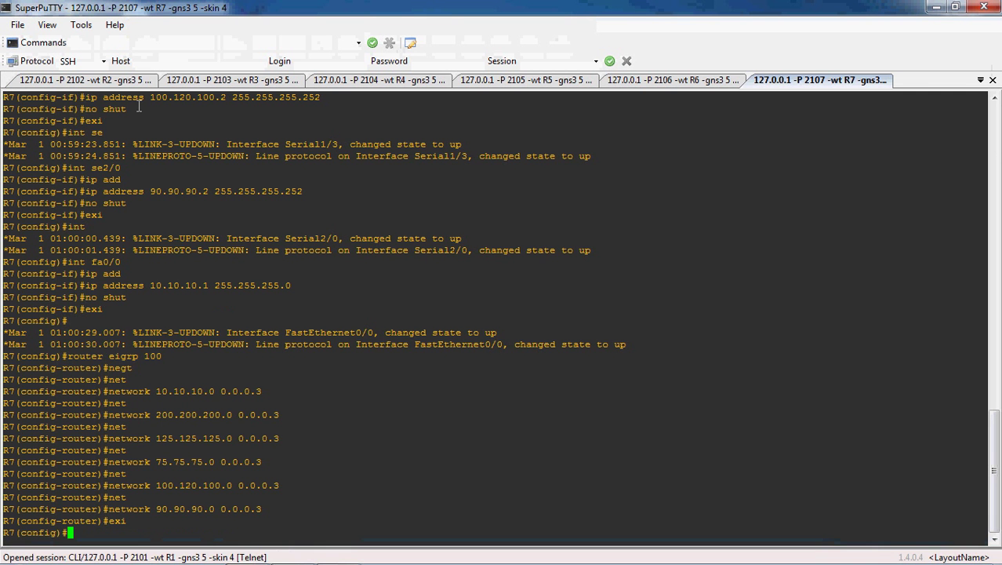
# Step: On R2, advertise network 100.100.100.0 with wildcard 0.0.0.3
pyautogui.click(140, 79)
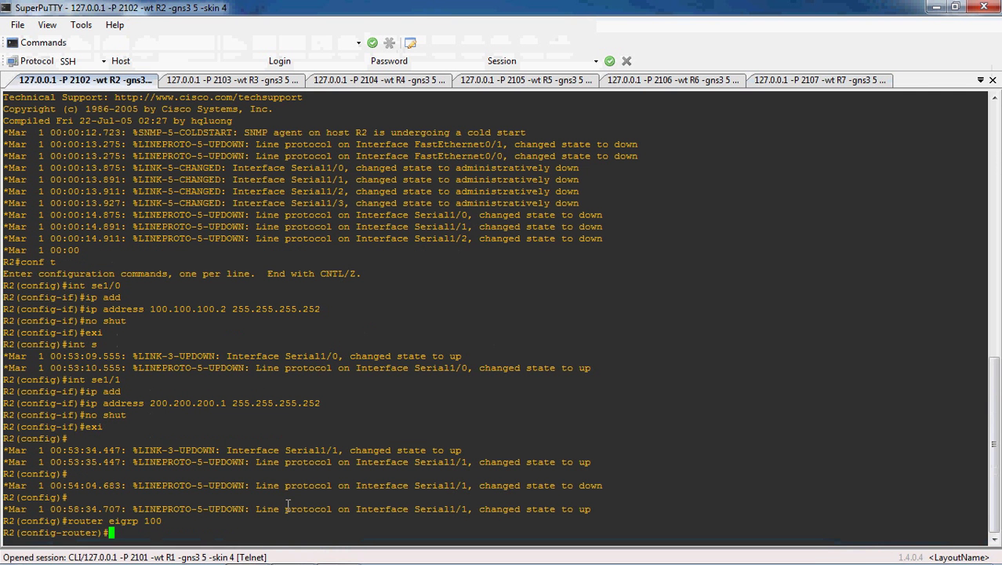
pyautogui.write('net')
pyautogui.press('Tab')
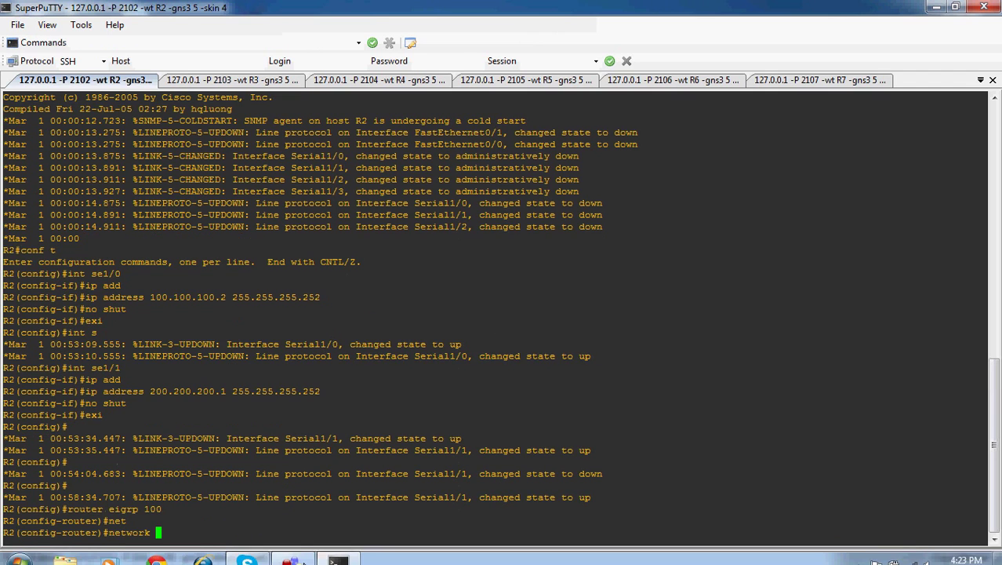
pyautogui.click(298, 558)
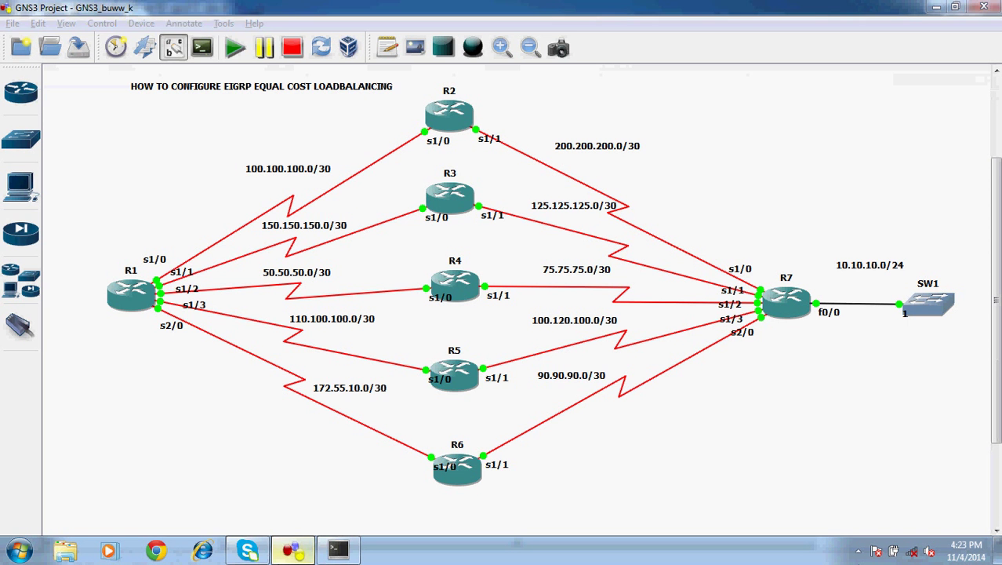
pyautogui.click(294, 553)
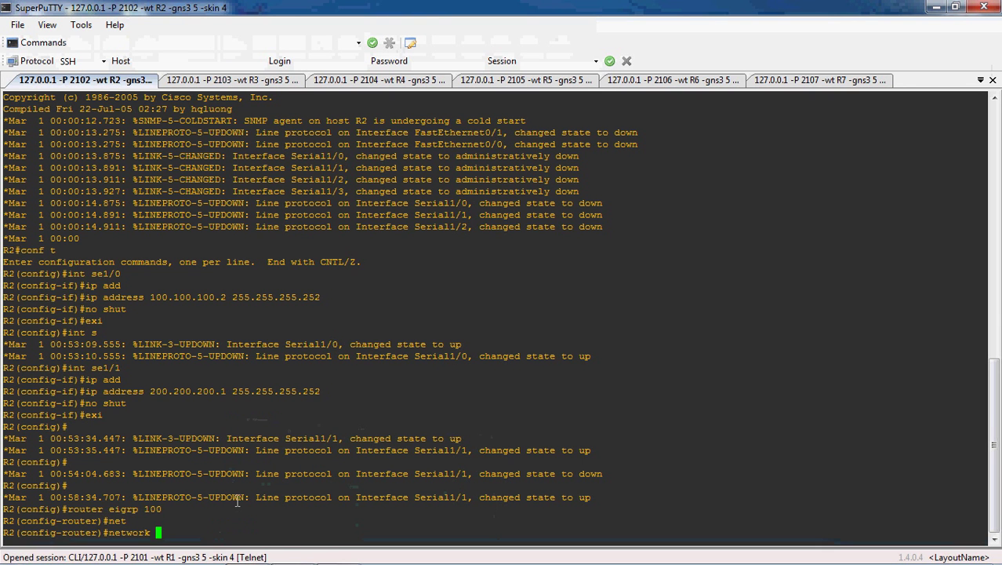
pyautogui.write('100.100.100.0 0.0.0.3')
pyautogui.press('Return')
# Step: Advertise 200.200.200.0 with wildcard 0.0.0.3 and leave R2's router configuration
pyautogui.write('net')
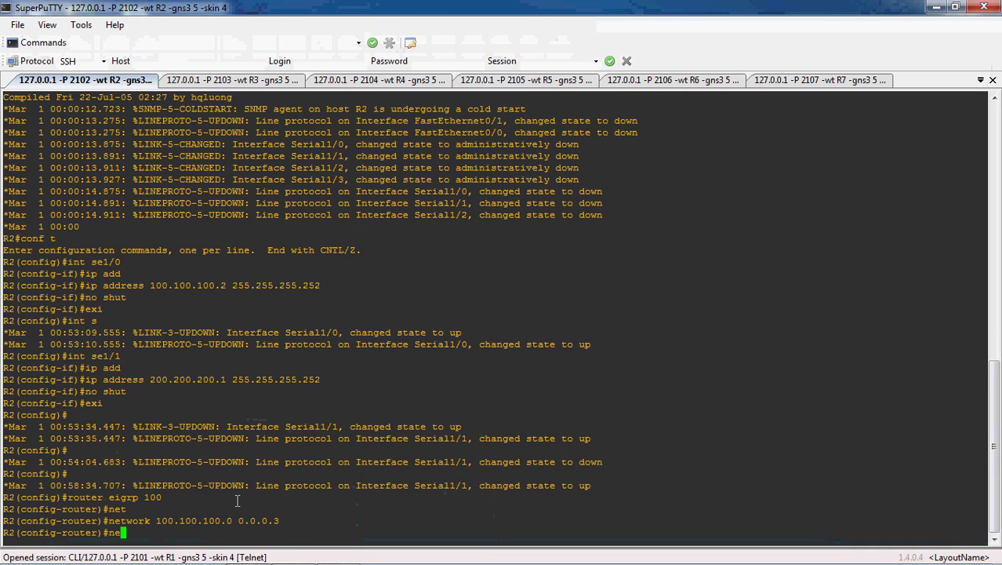
pyautogui.press('Tab')
pyautogui.write('1')
pyautogui.press('BackSpace')
pyautogui.write('200.2')
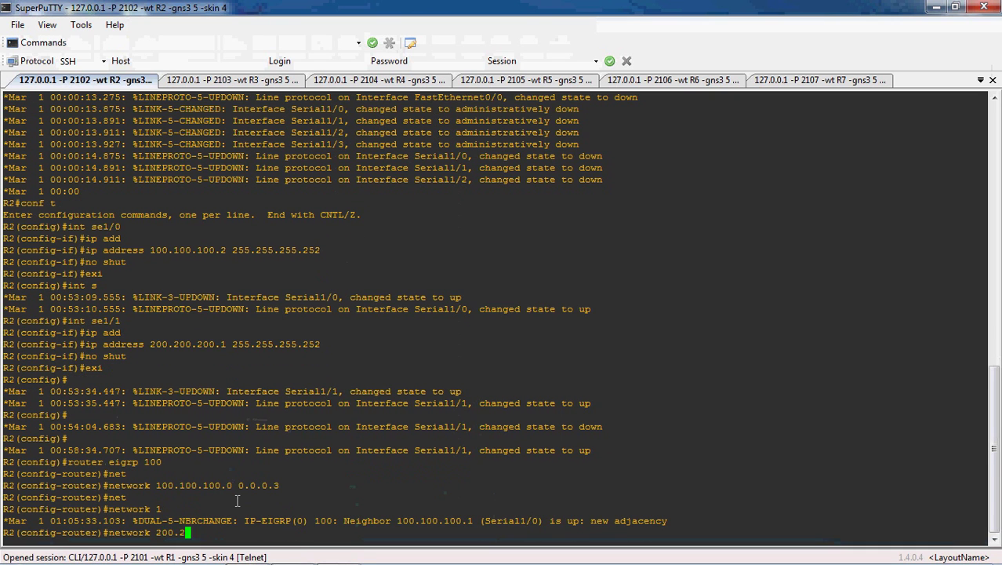
pyautogui.write('00.200.0 0.0.0.3')
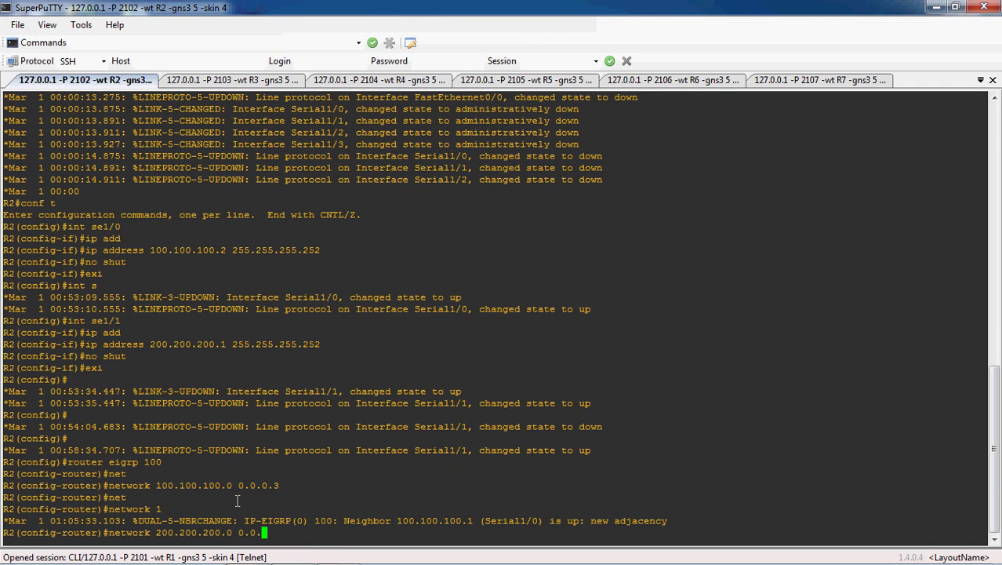
pyautogui.press('Return')
pyautogui.write('exi')
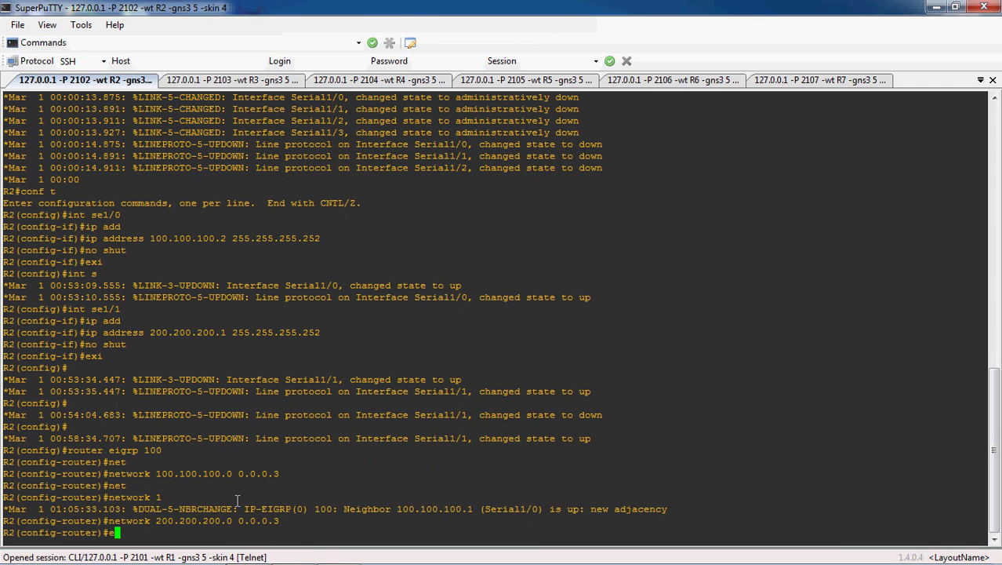
pyautogui.press('Return')
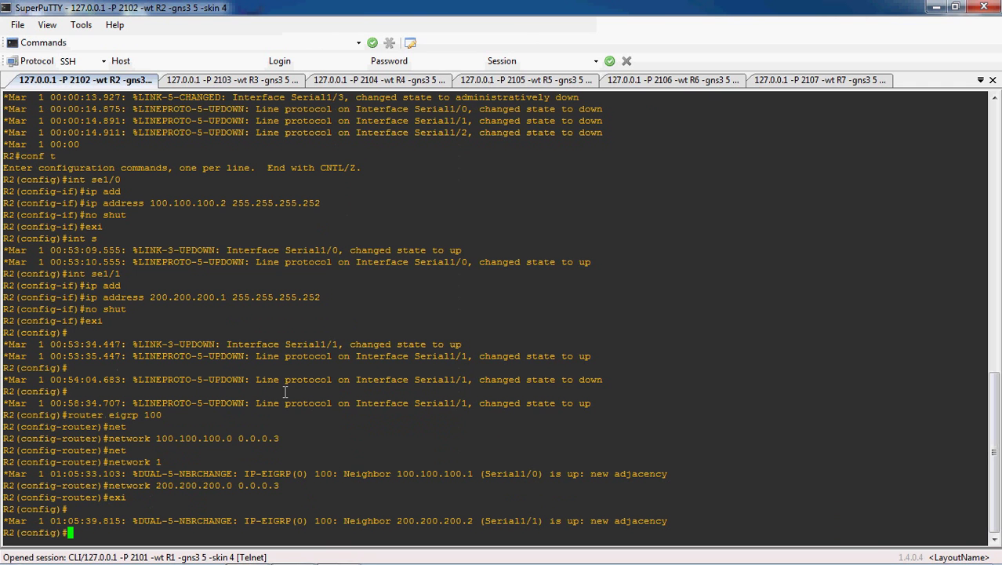
pyautogui.click(237, 82)
# Step: Start EIGRP 100 on R3 with router eigrp 100, checking the topology diagram for R3's networks
pyautogui.write('ro')
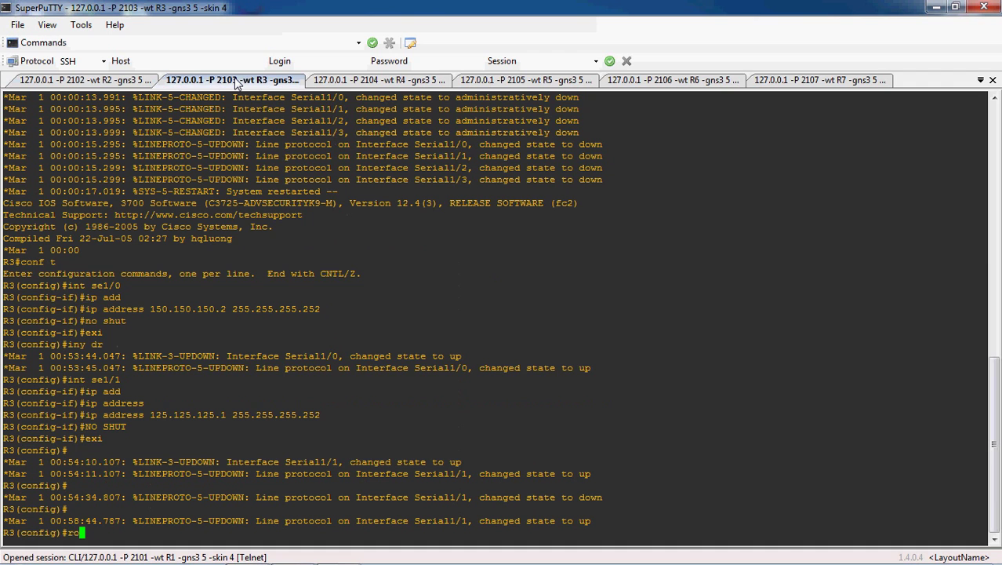
pyautogui.write('uter eigrp 100')
pyautogui.press('Return')
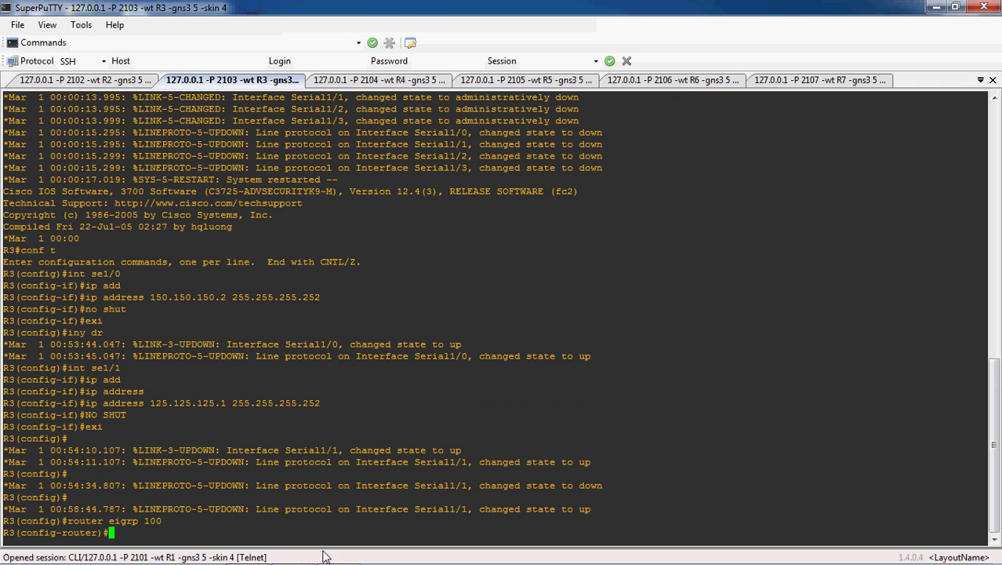
pyautogui.click(292, 549)
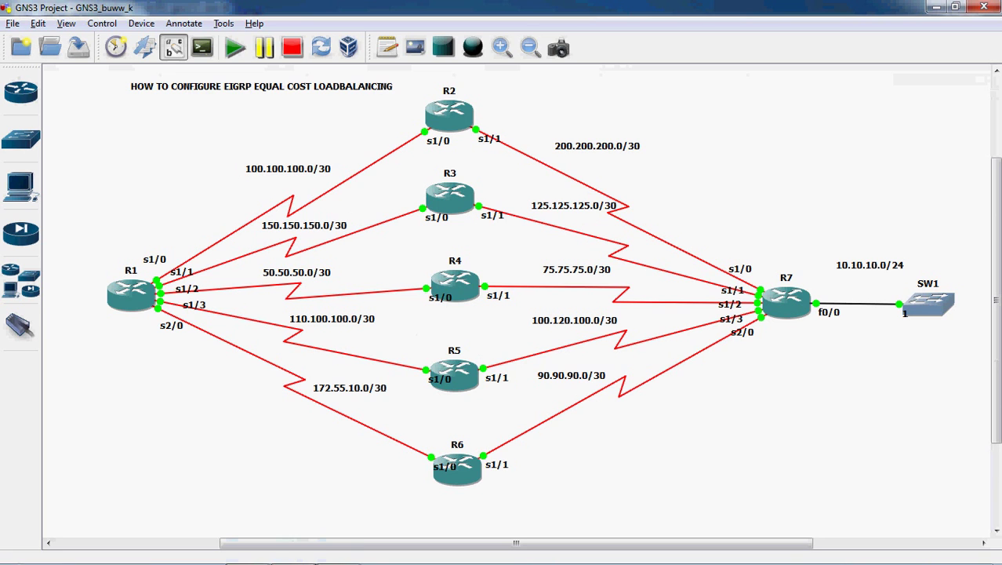
pyautogui.click(336, 551)
# Step: Advertise network 150.150.150.0 with wildcard 0.0.0.3 under EIGRP 100 on R3
pyautogui.write('net')
pyautogui.press('Tab')
pyautogui.write('1501501')
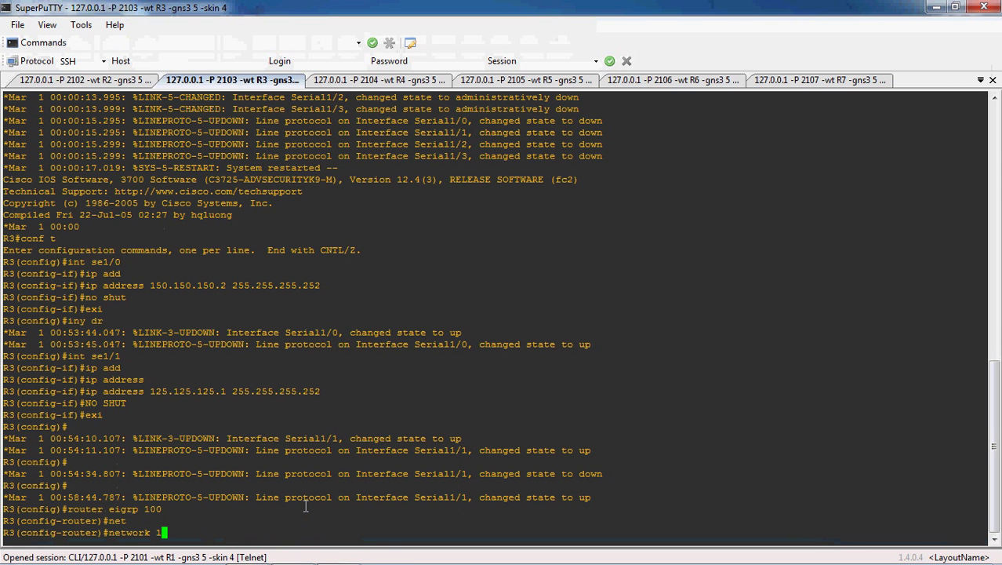
pyautogui.press('BackSpace')
pyautogui.press('BackSpace')
pyautogui.press('BackSpace')
pyautogui.press('BackSpace')
pyautogui.write(',.1')
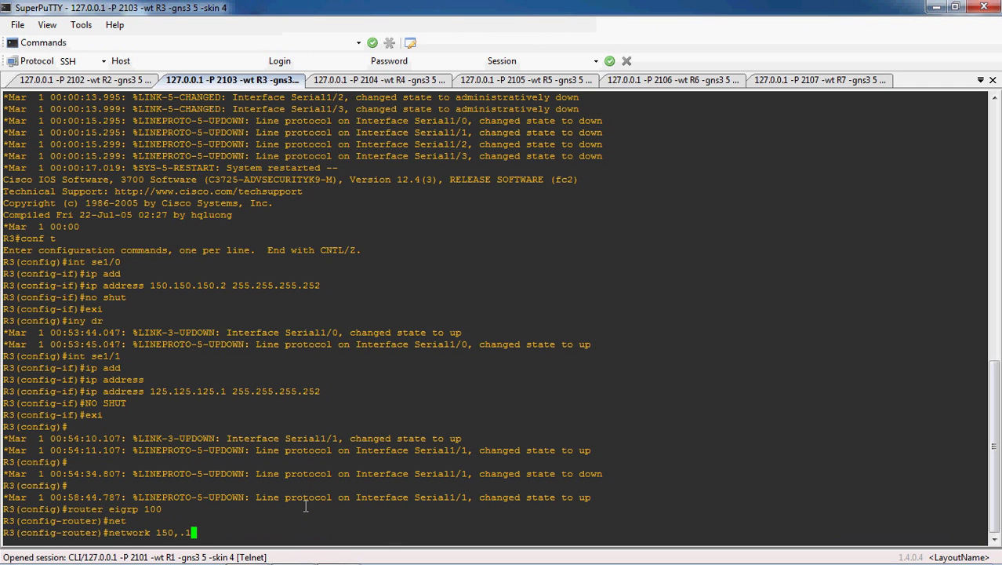
pyautogui.press('BackSpace')
pyautogui.press('BackSpace')
pyautogui.press('BackSpace')
pyautogui.write('.150.150.0 0.0.0.3')
pyautogui.press('Return')
# Step: Add network 125.125.125.0 0.0.0.3 on R3 and exit router configuration
pyautogui.write('net')
pyautogui.press('Tab')
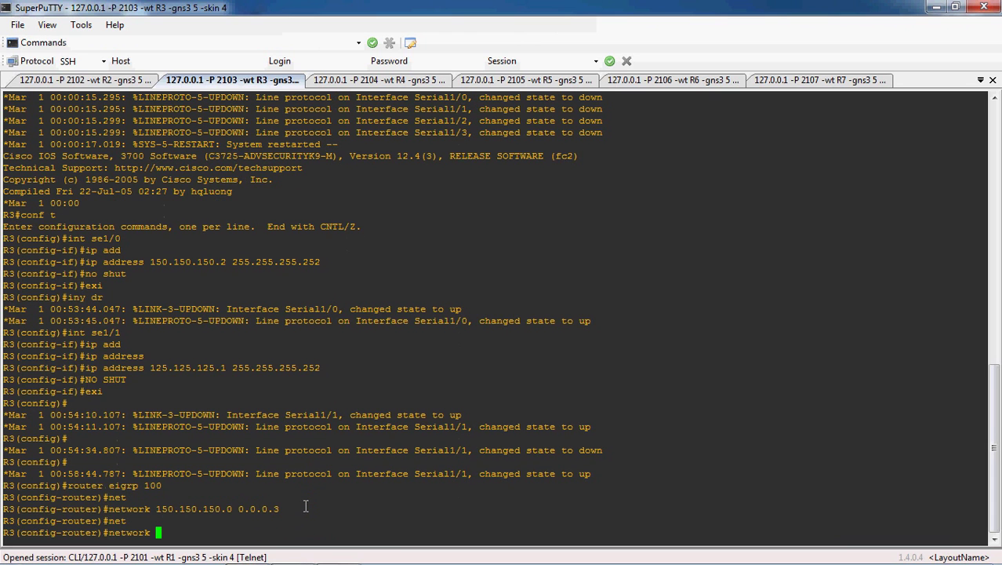
pyautogui.write('125.')
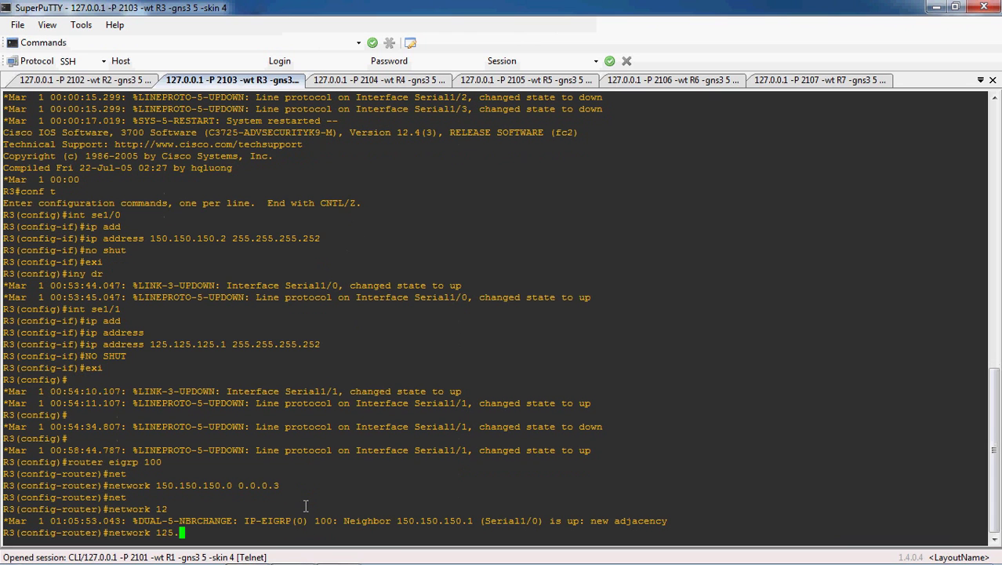
pyautogui.write('225.122')
pyautogui.press('BackSpace')
pyautogui.write('5.0 0.0.0.3')
pyautogui.press('Return')
pyautogui.write('exi')
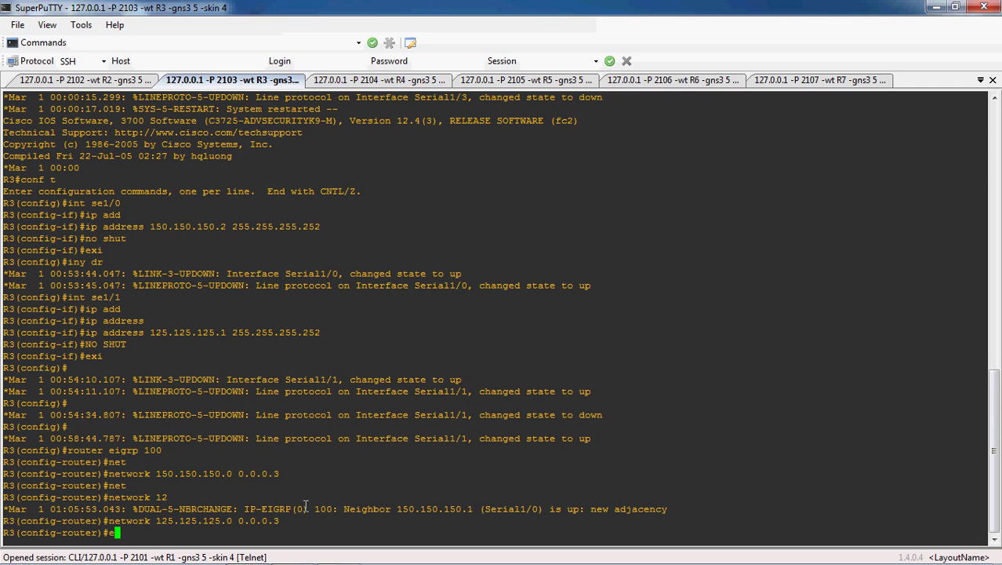
pyautogui.press('Return')
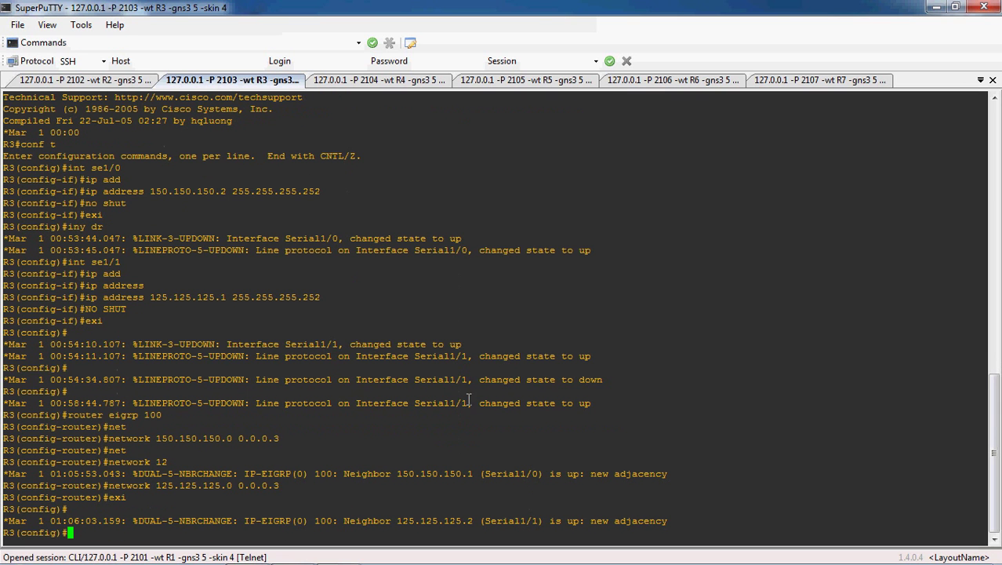
# Step: On R4's console, enter router eigrp 100 after glancing at the topology diagram
pyautogui.click(376, 80)
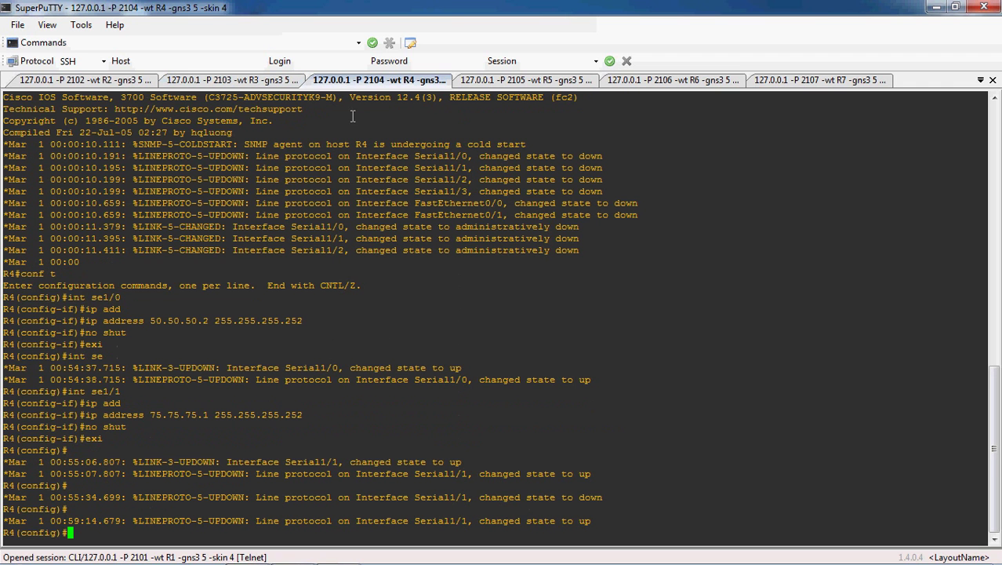
pyautogui.click(339, 552)
pyautogui.click(338, 552)
pyautogui.write('r')
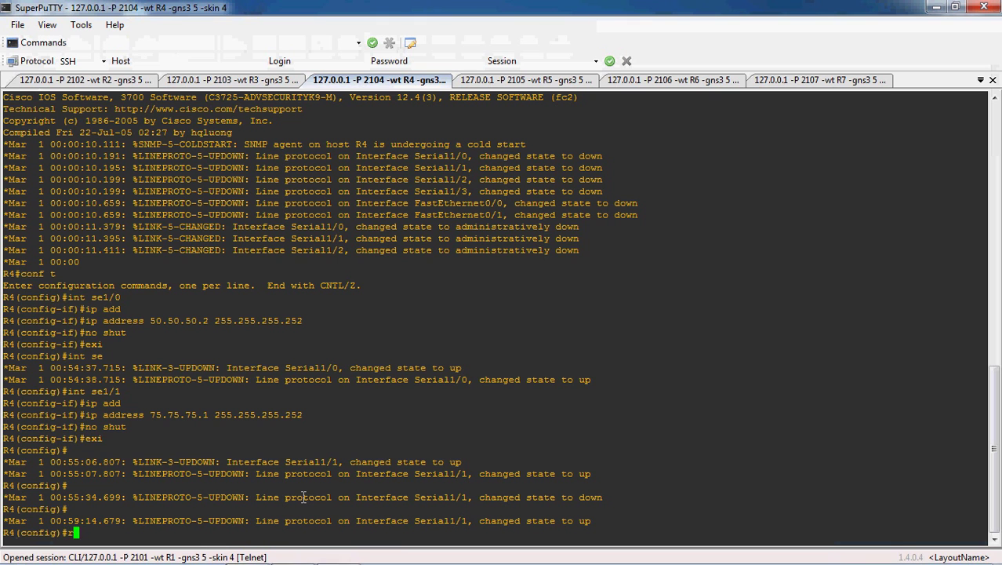
pyautogui.write('outer eigrp 100')
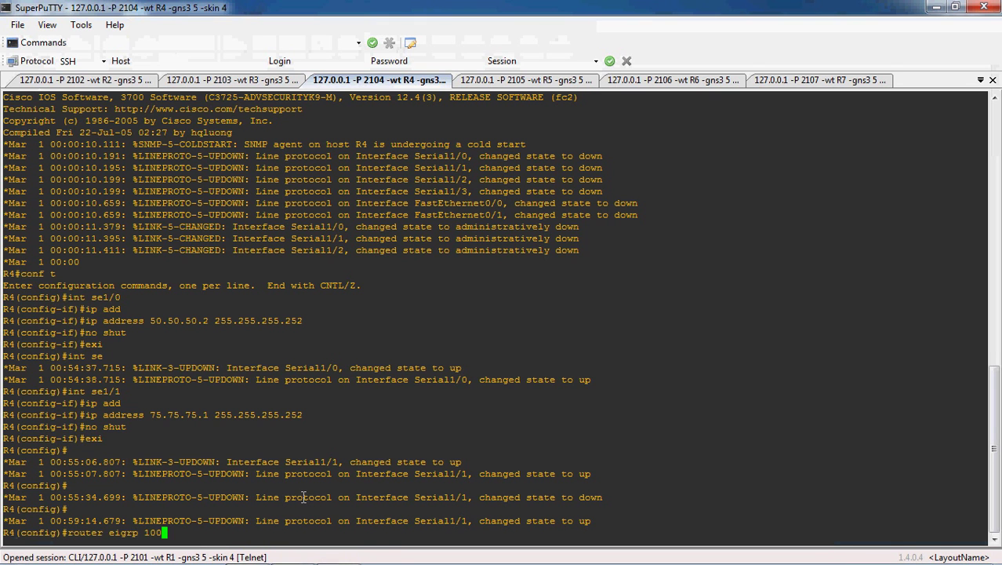
pyautogui.press('Return')
# Step: Advertise network 50.50.50.0 with wildcard 0.0.0.3 under EIGRP 100 on R4
pyautogui.write('net')
pyautogui.press('Tab')
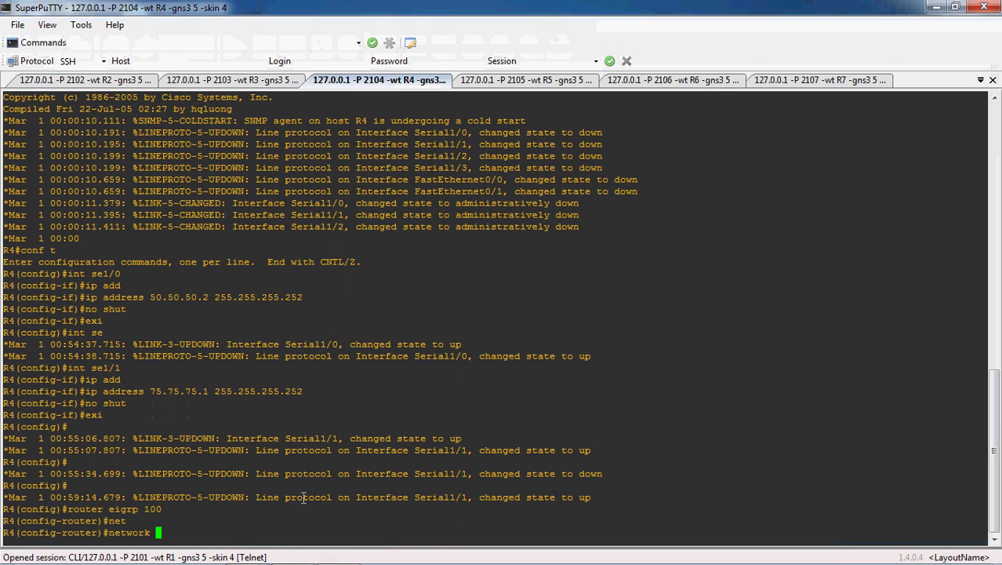
pyautogui.click(293, 552)
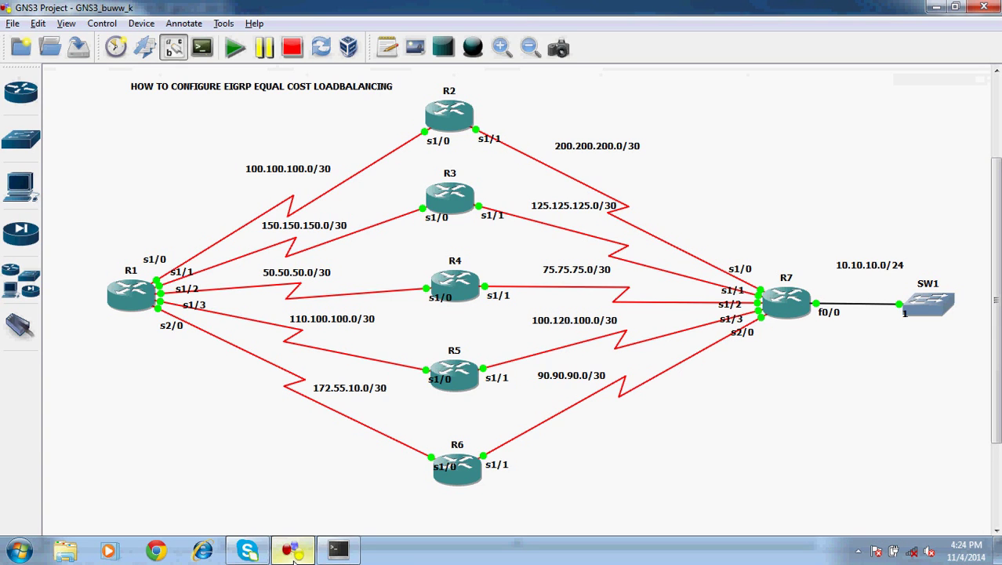
pyautogui.click(293, 553)
pyautogui.write('50.50.50.0 ')
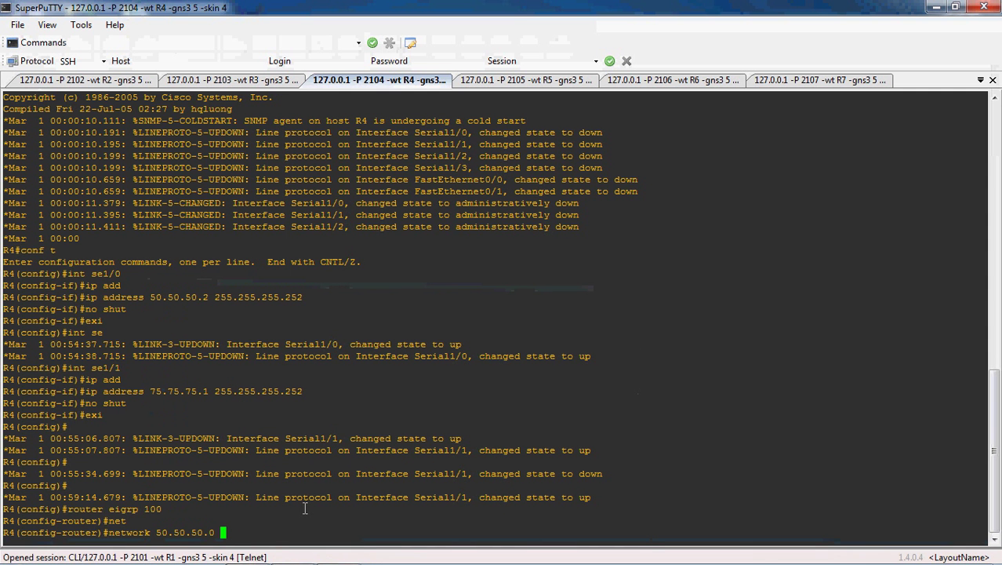
pyautogui.write('0.0.0.3')
pyautogui.press('Return')
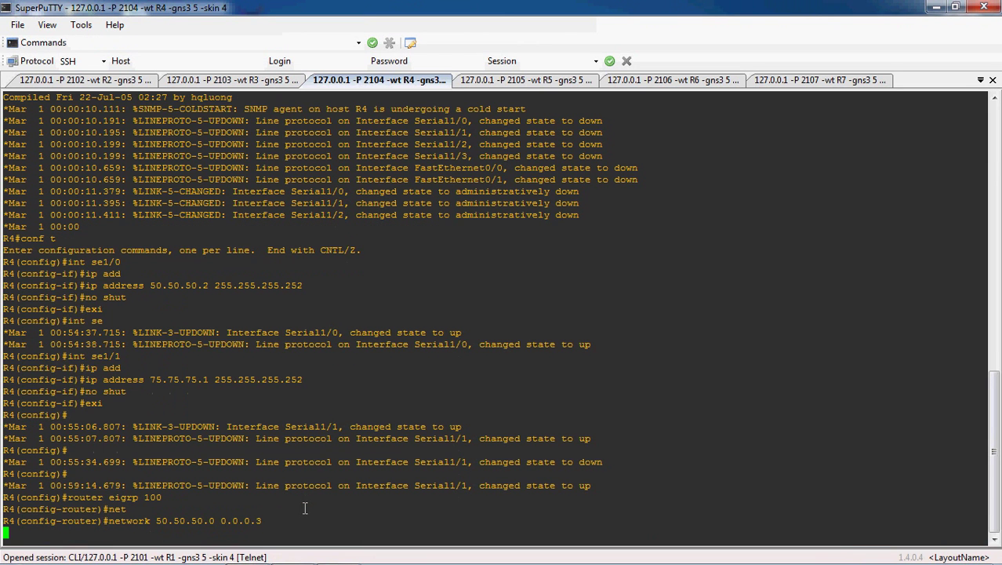
# Step: Add network 75.75.75.0 0.0.0.3 on R4 and exit router configuration
pyautogui.write('net')
pyautogui.press('Tab')
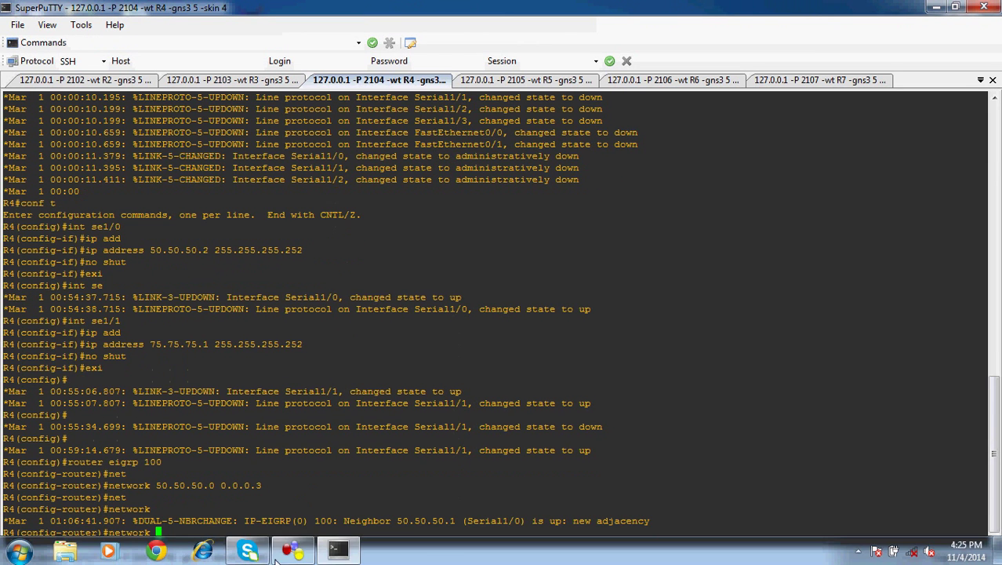
pyautogui.click(290, 554)
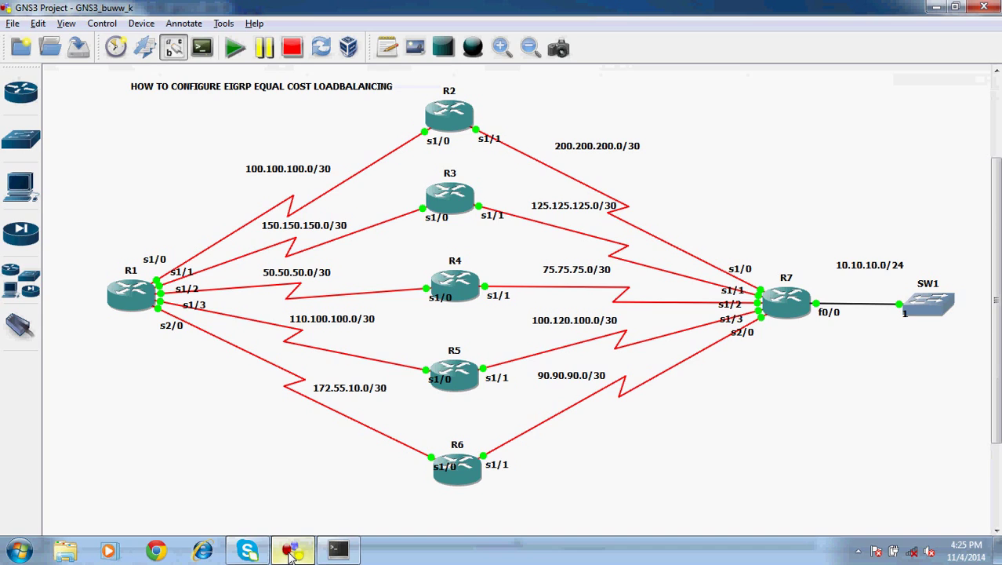
pyautogui.click(290, 551)
pyautogui.write('75.75,')
pyautogui.press('BackSpace')
pyautogui.write('.75.0 0')
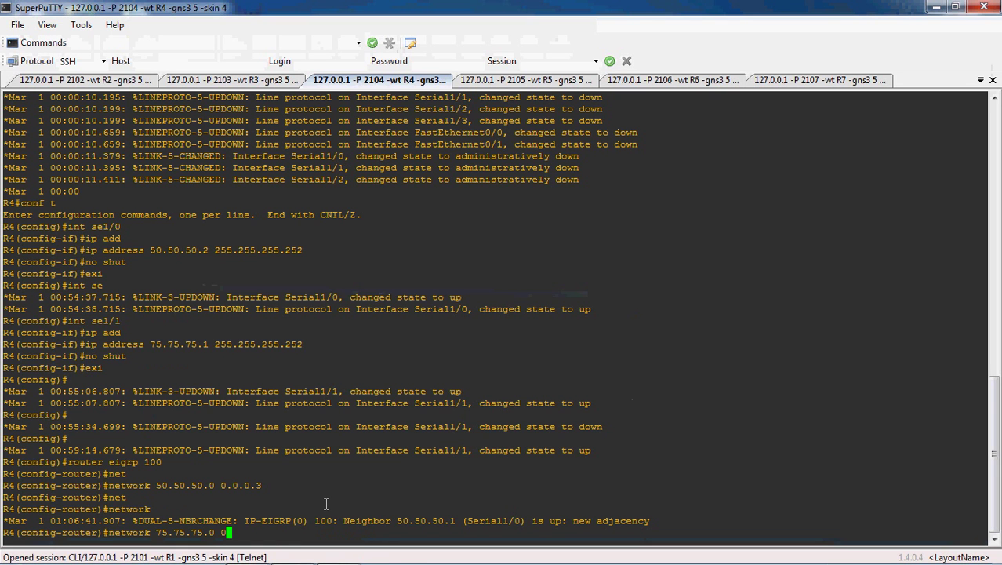
pyautogui.write('.0.0.3')
pyautogui.press('Return')
pyautogui.write('exi')
pyautogui.press('Return')
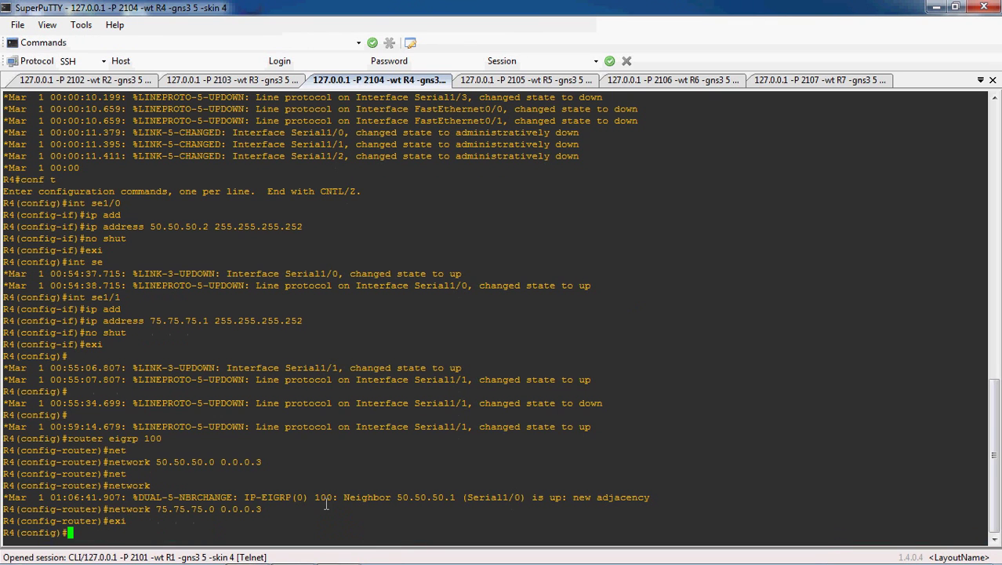